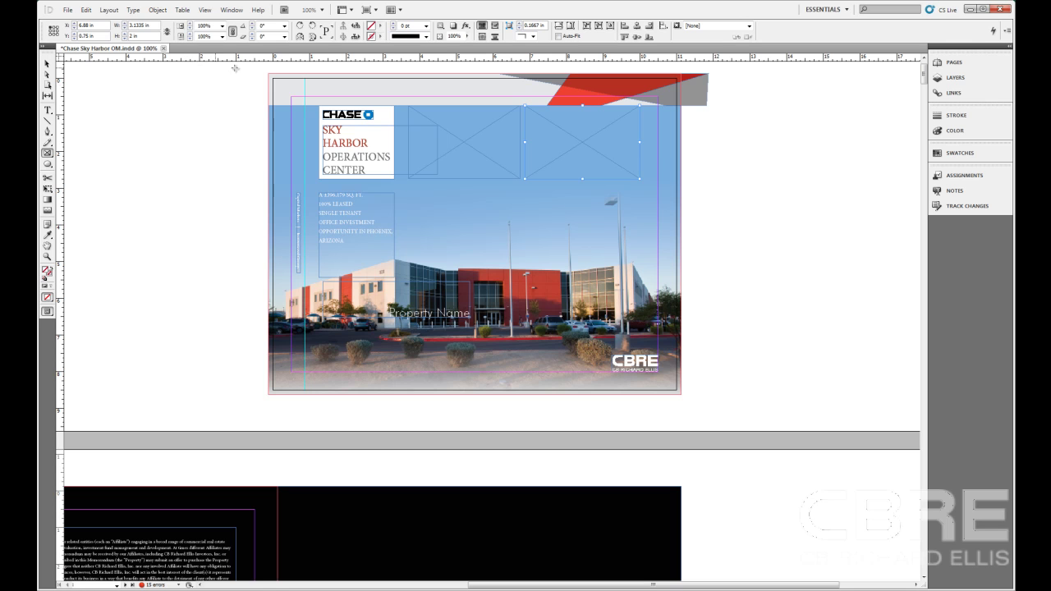
Launch Adobe Bridge from InDesign and go up to the Chase Sky Harbor OM Folder
left_click(284, 12)
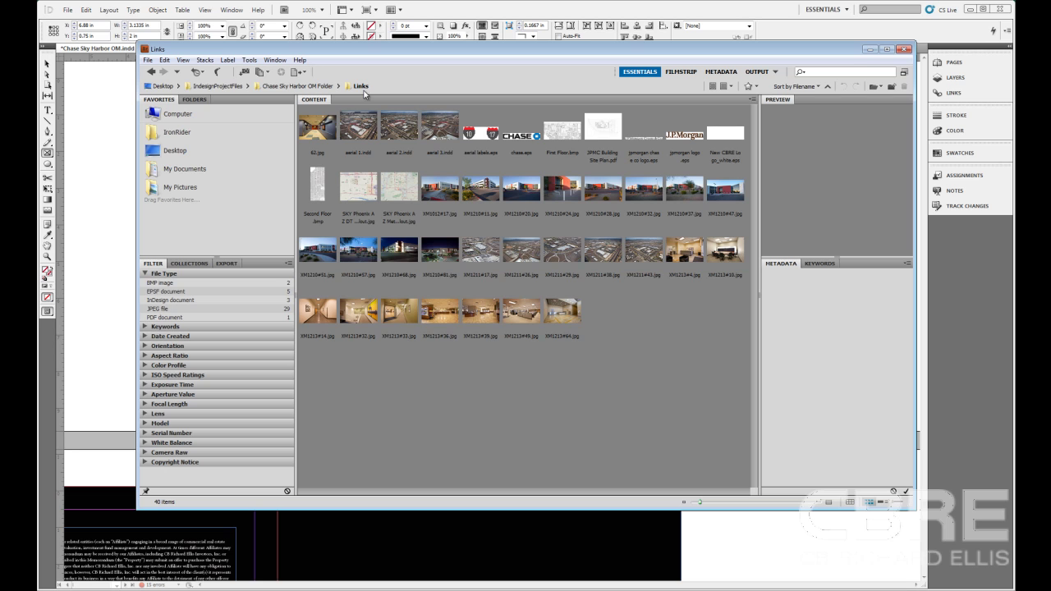
left_click(317, 87)
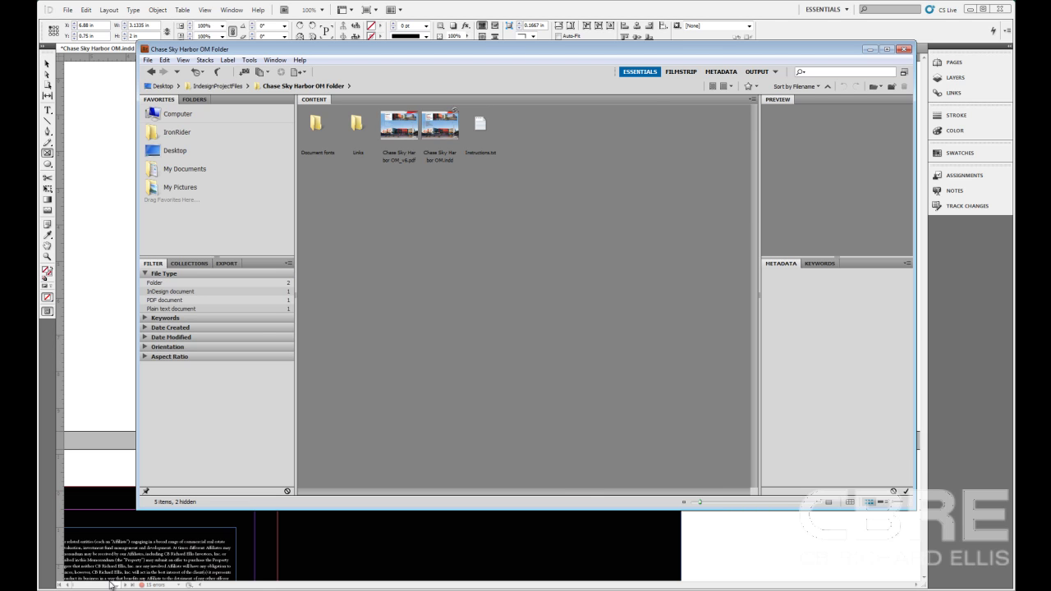
Show the Links folder in Windows Explorer, moving the window up-left and widening it
key("alt+Tab")
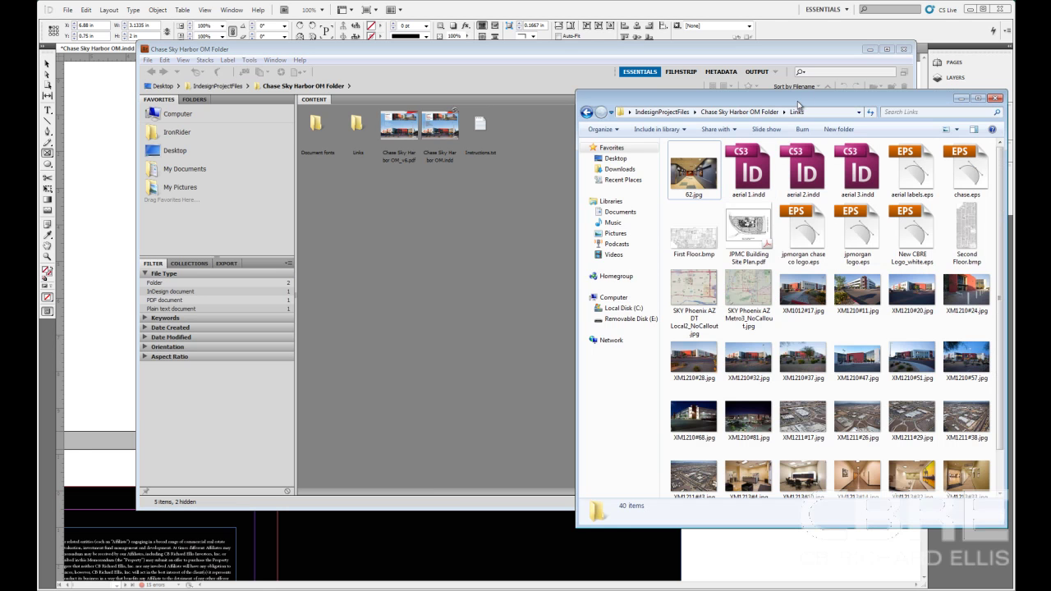
left_click_drag(797, 101, 642, 52)
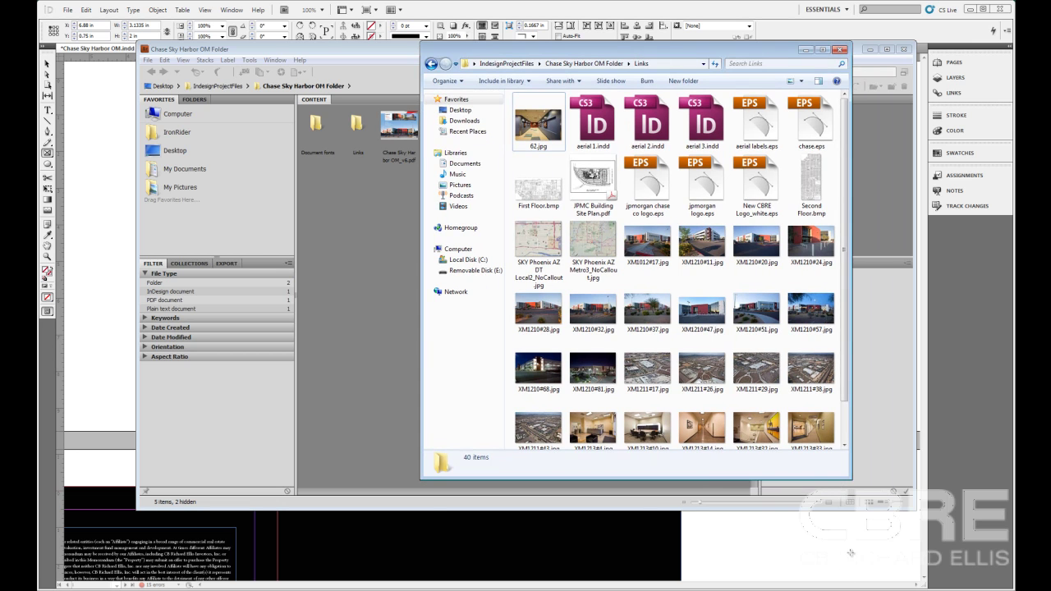
left_click_drag(851, 476, 936, 470)
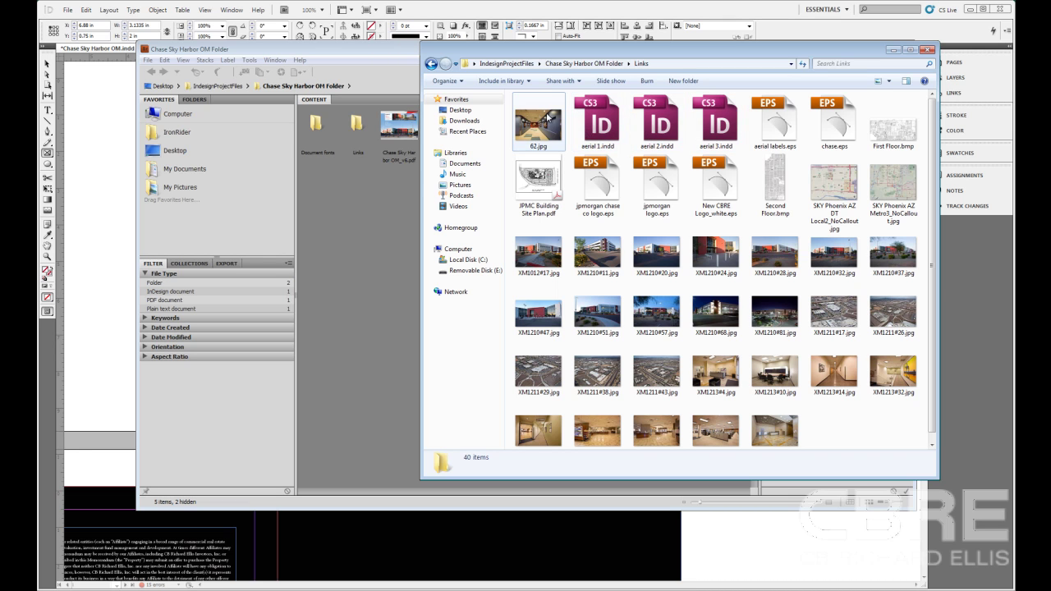
Go up to Chase Sky Harbor OM Folder and back into Links, then return to Bridge
left_click(583, 63)
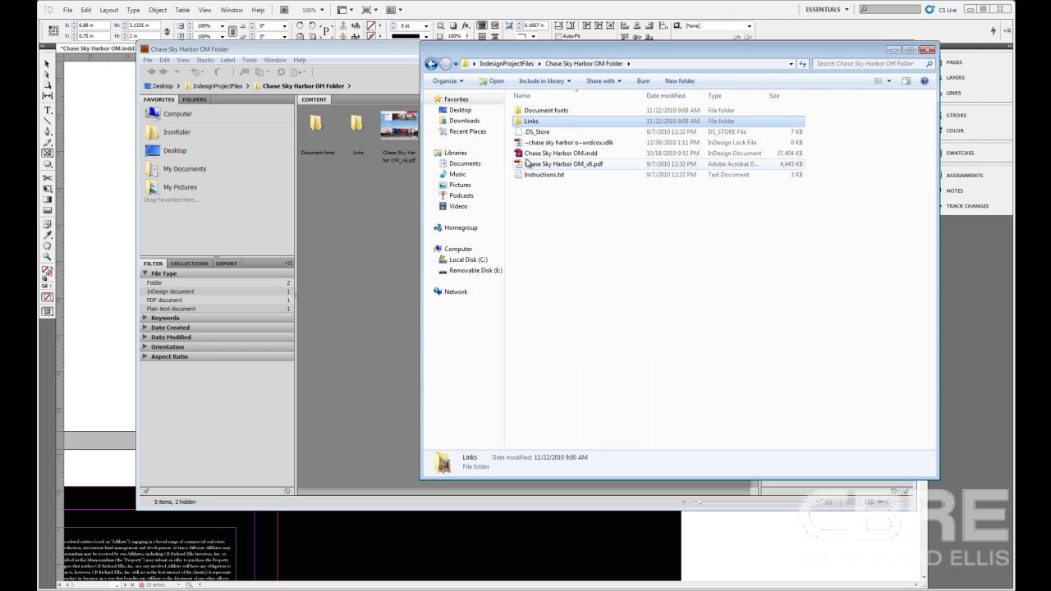
left_click(544, 155)
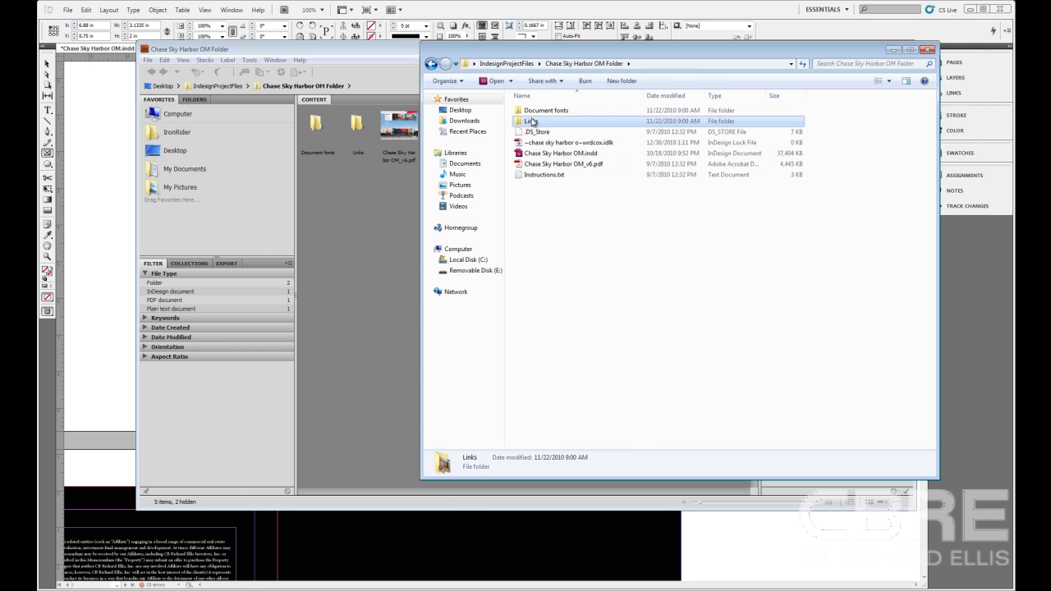
double_click(531, 121)
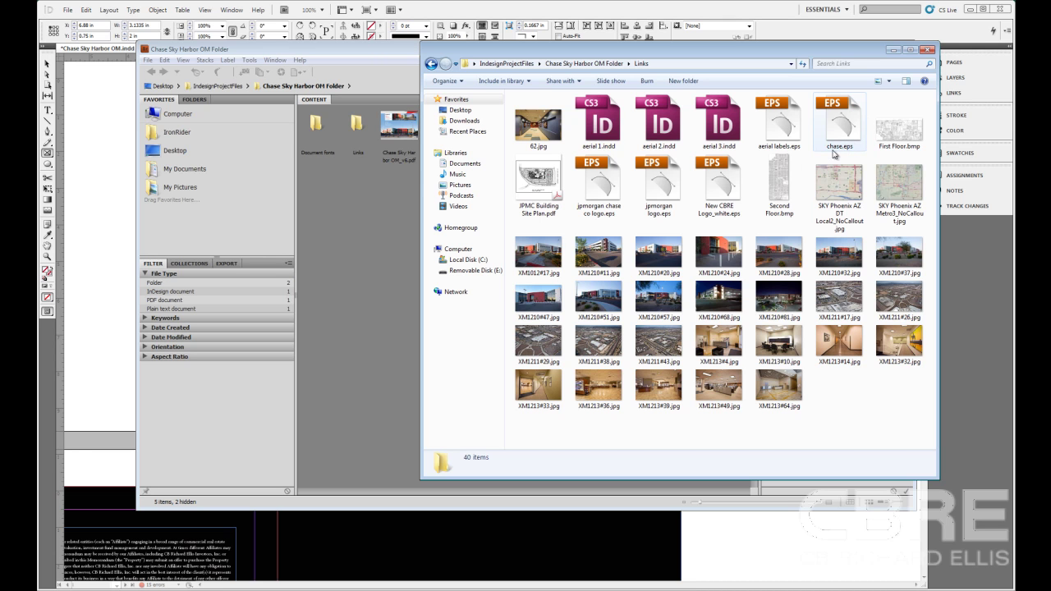
left_click(349, 219)
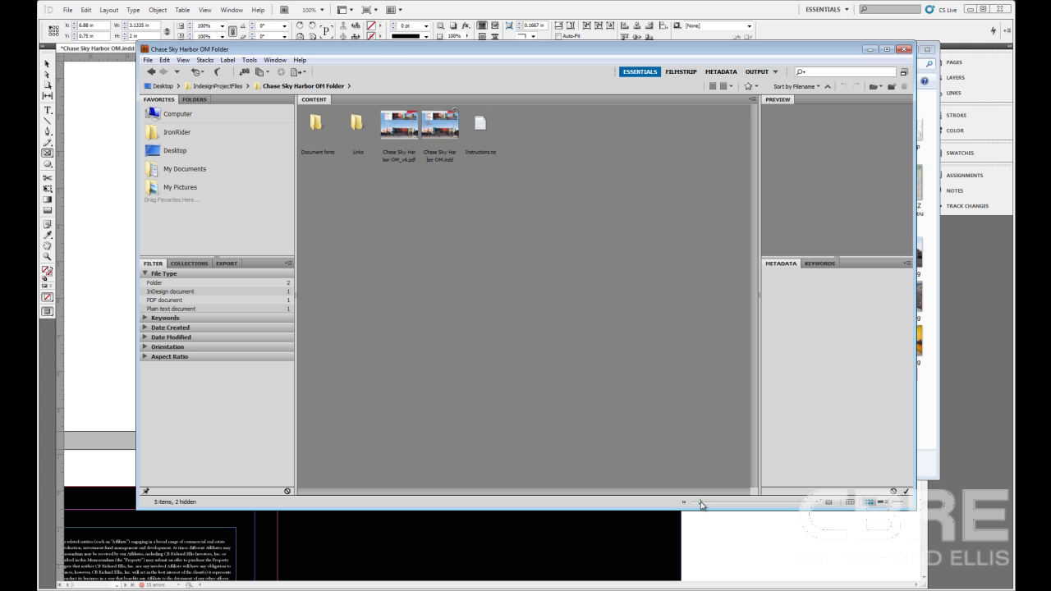
Enlarge Bridge's thumbnails and open the Links folder
left_click_drag(702, 504, 727, 502)
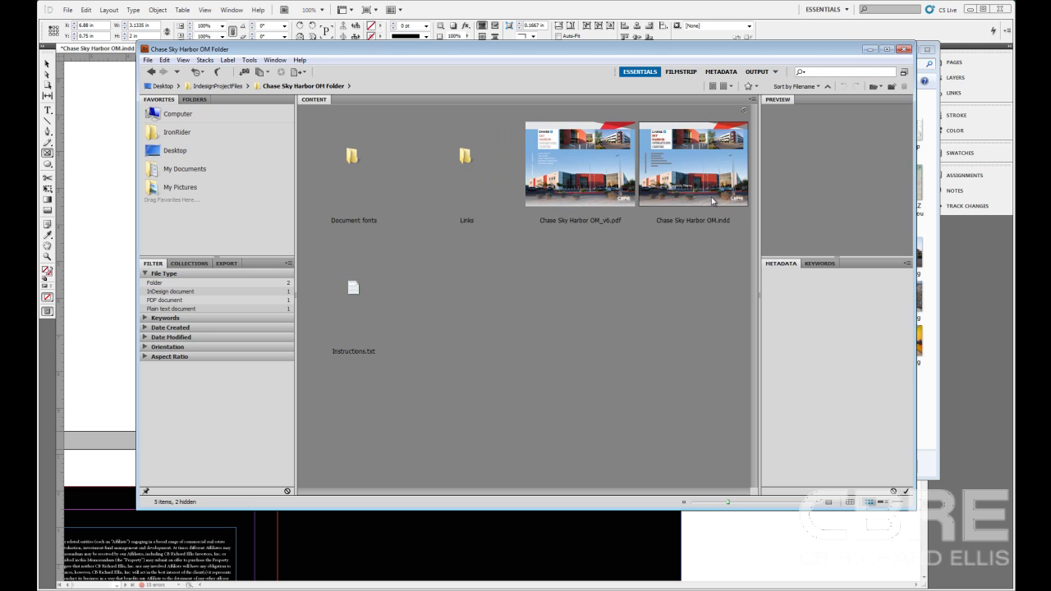
left_click(464, 156)
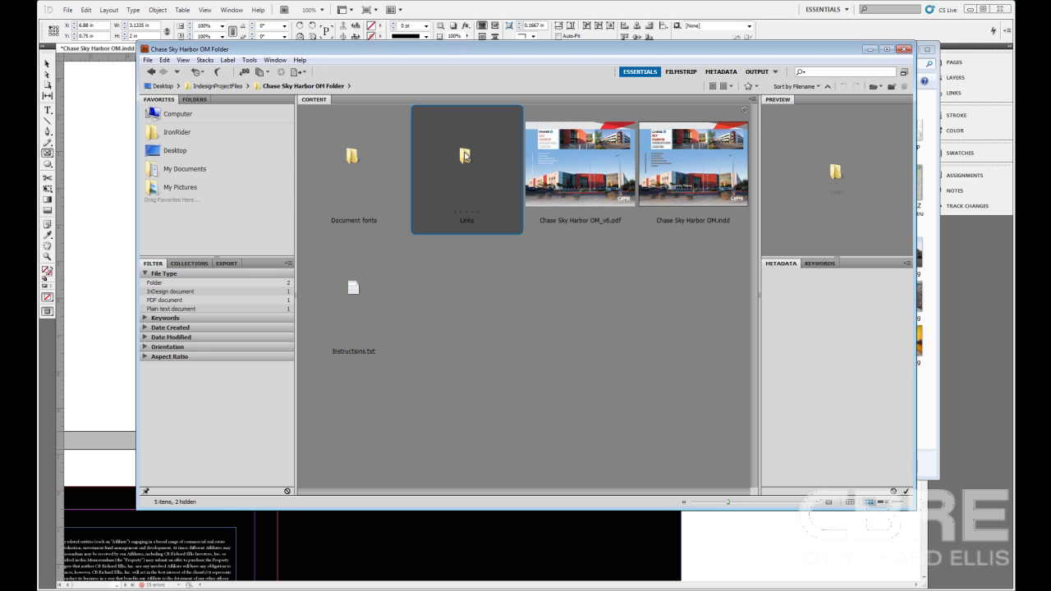
double_click(464, 156)
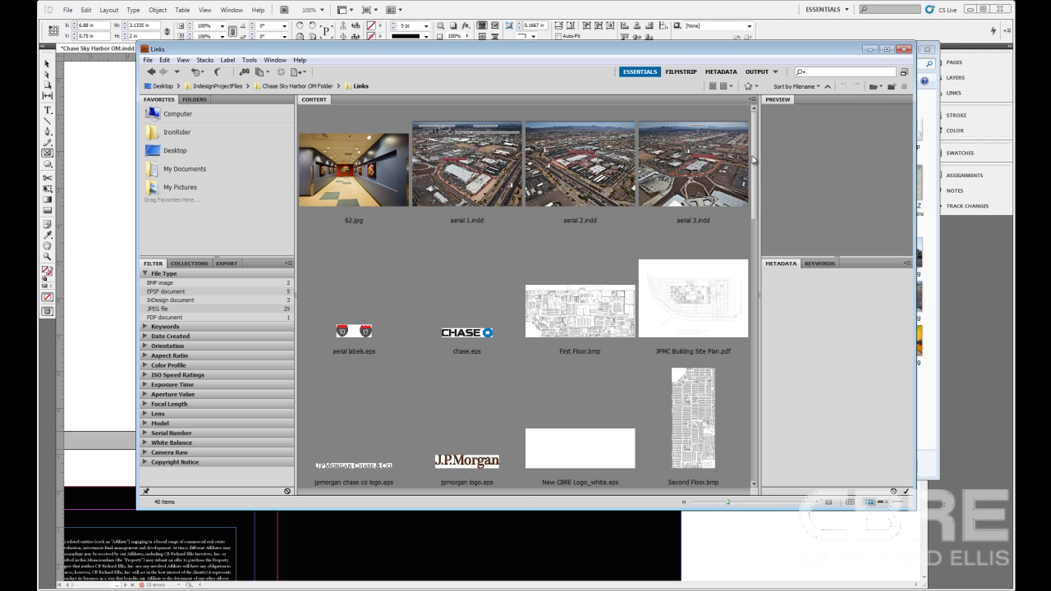
mouse_move(754, 161)
left_mouse_down()
mouse_move(761, 424)
mouse_move(757, 150)
left_mouse_up()
Scroll down to preview the XM1210#11.jpg building photo and move the Bridge window lower
scroll(528, 172, "down", 5)
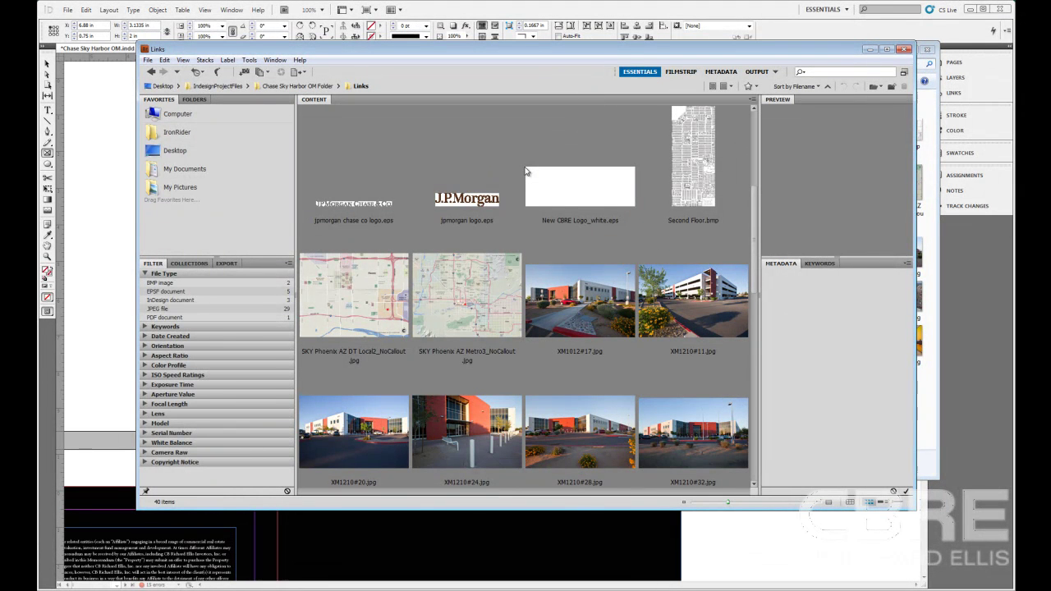
scroll(527, 171, "down", 3)
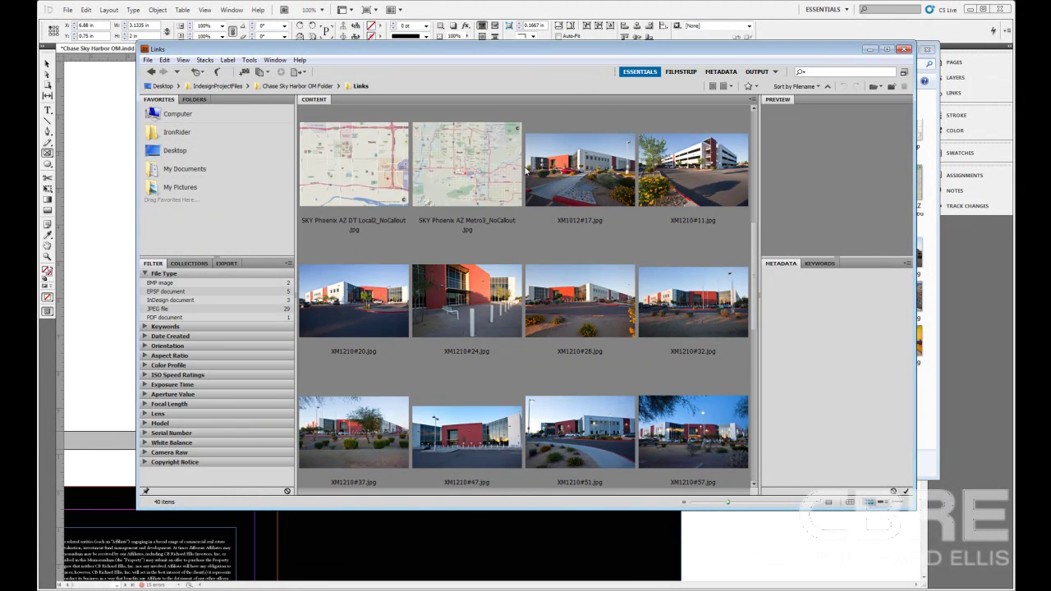
left_click(684, 167)
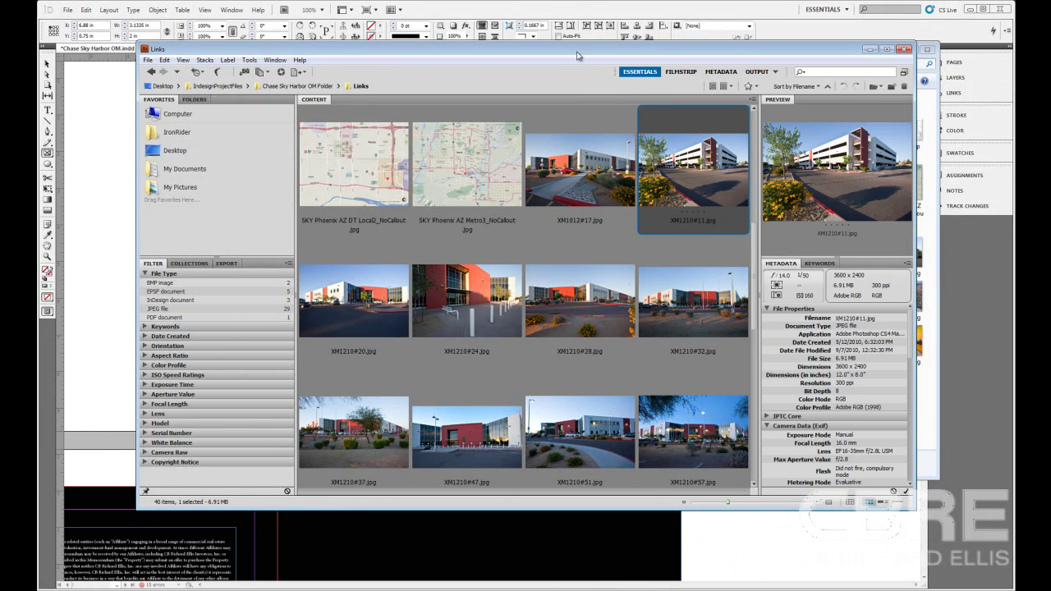
left_click_drag(580, 51, 628, 148)
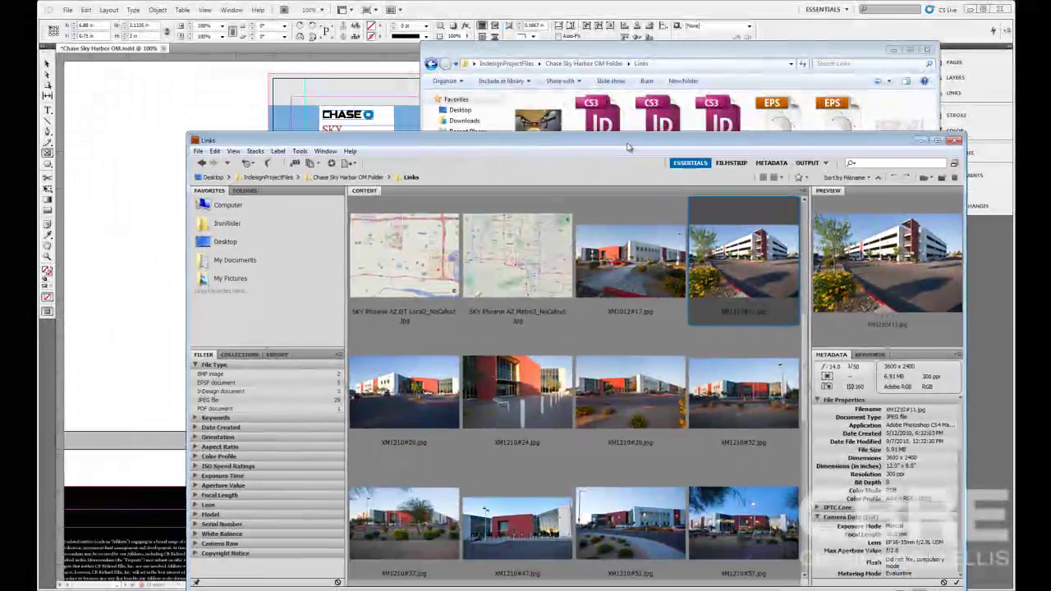
Place XM1210#11.jpg from Bridge into the cover's top-right frame, then undo the placement
left_click(894, 51)
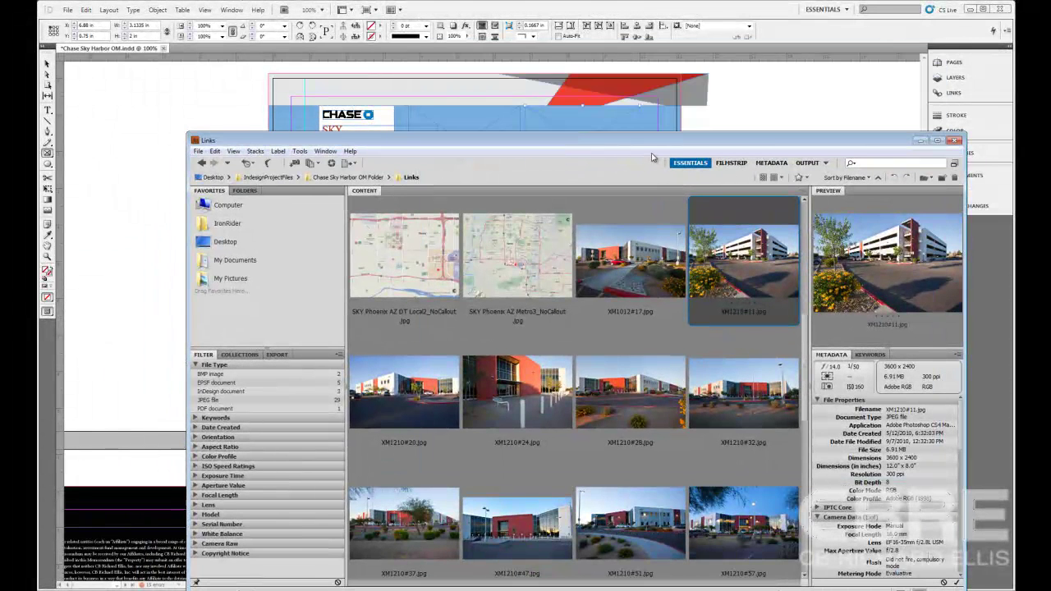
left_click_drag(663, 142, 704, 67)
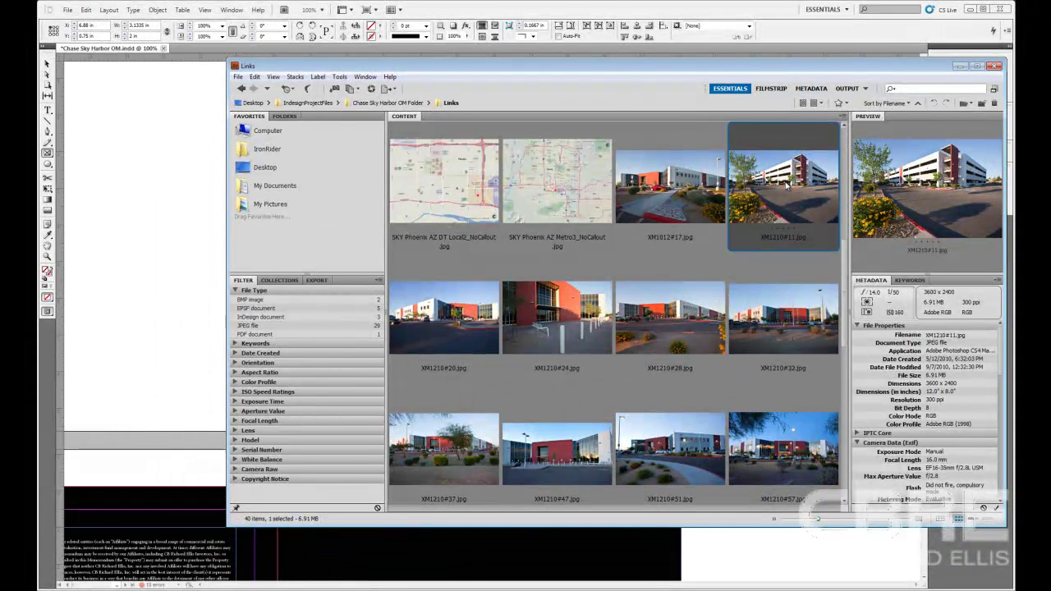
left_click(340, 78)
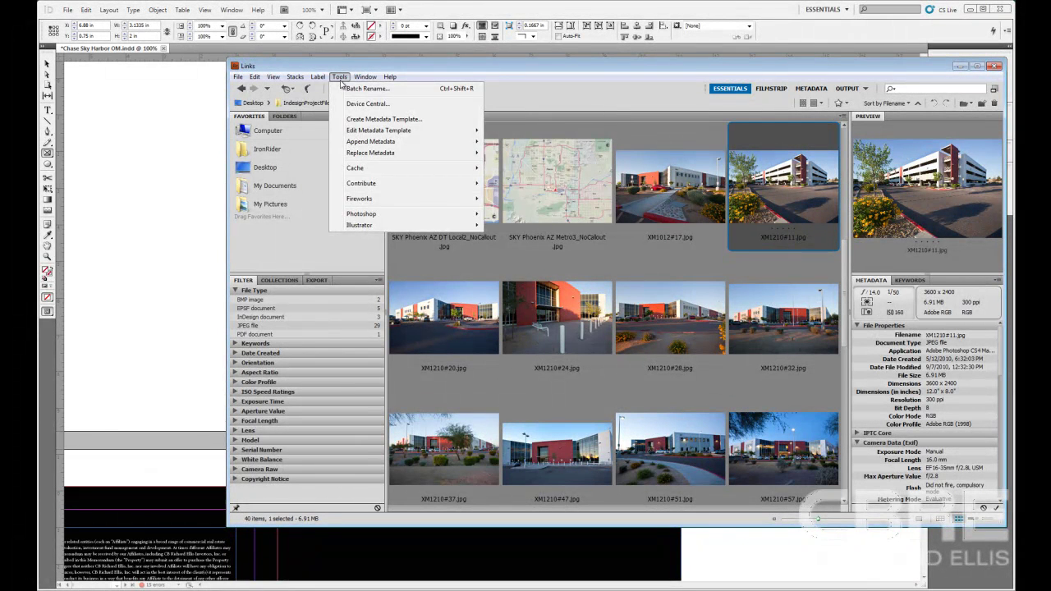
mouse_move(289, 78)
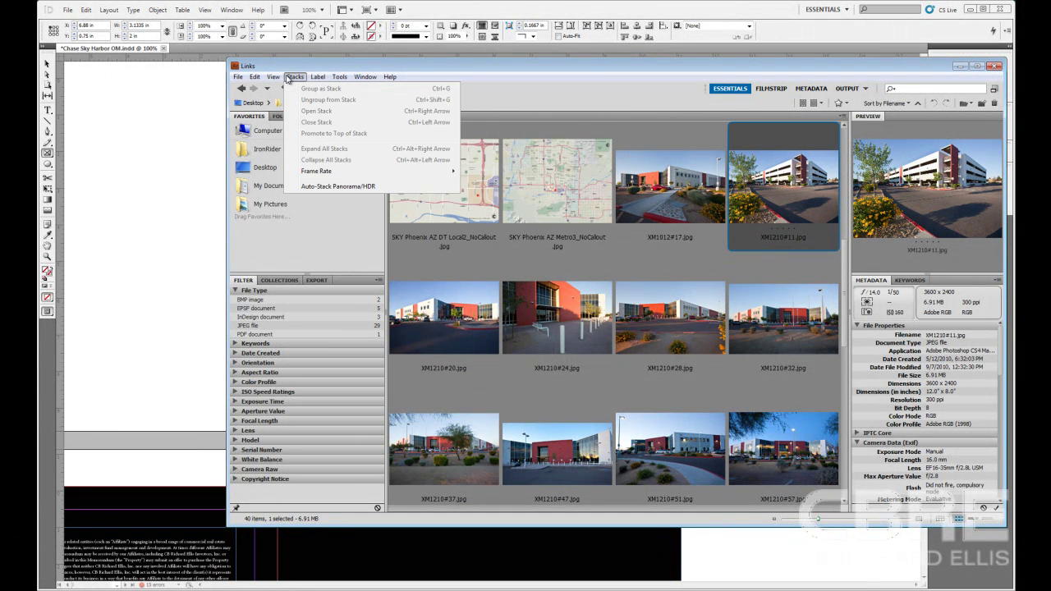
mouse_move(257, 78)
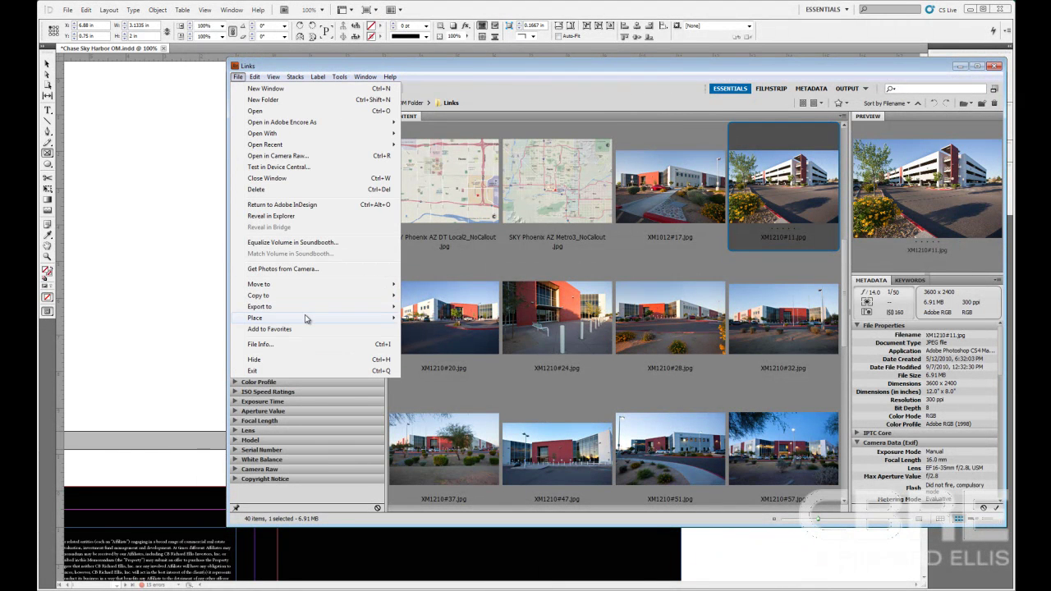
mouse_move(306, 319)
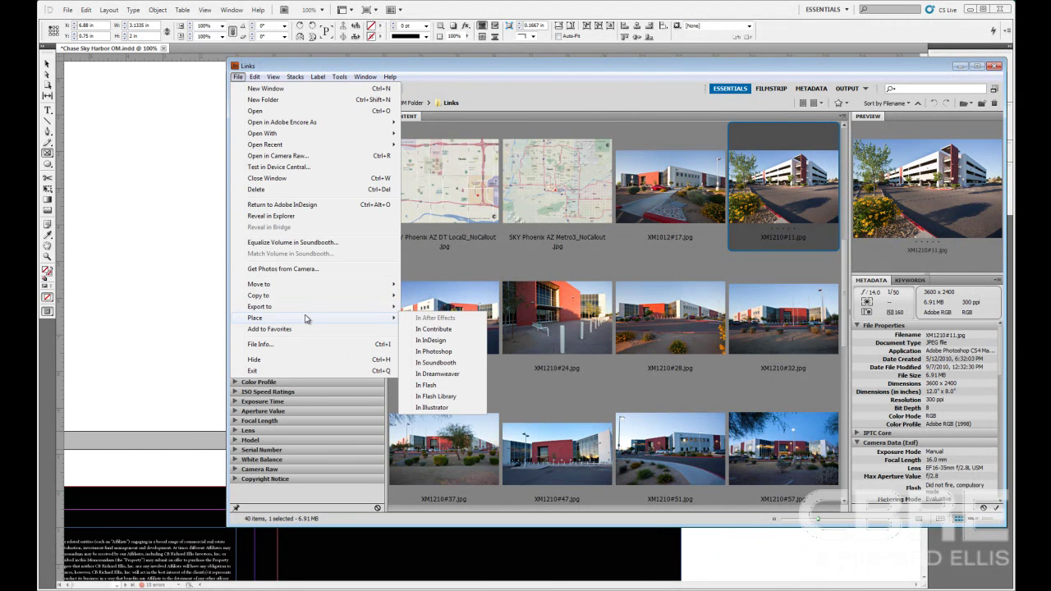
left_click(420, 340)
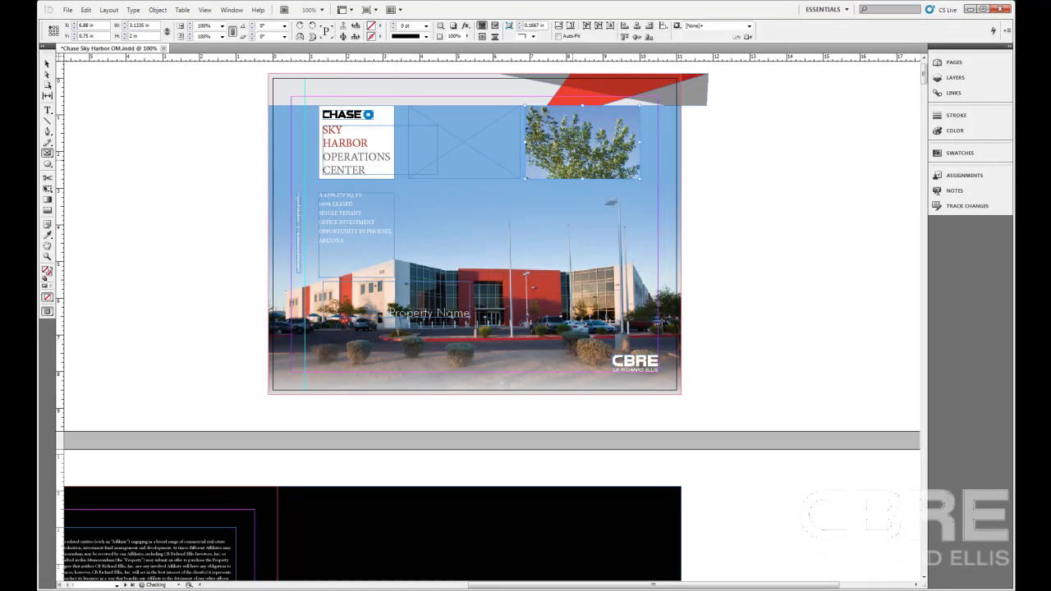
key("ctrl+z")
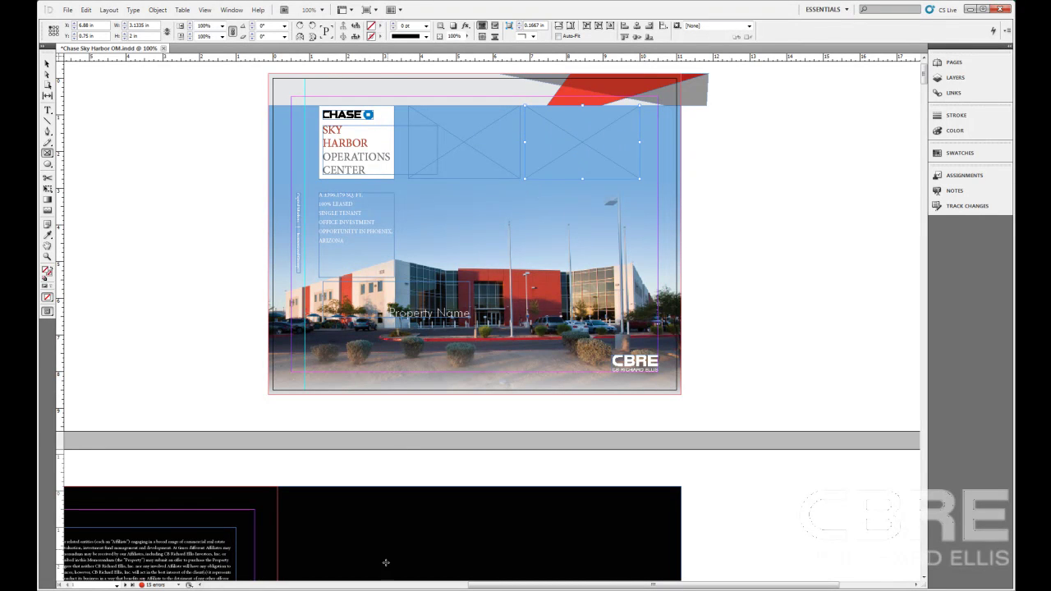
Place XM1210#24.jpg from Bridge into the cover's top-right frame
left_click(283, 9)
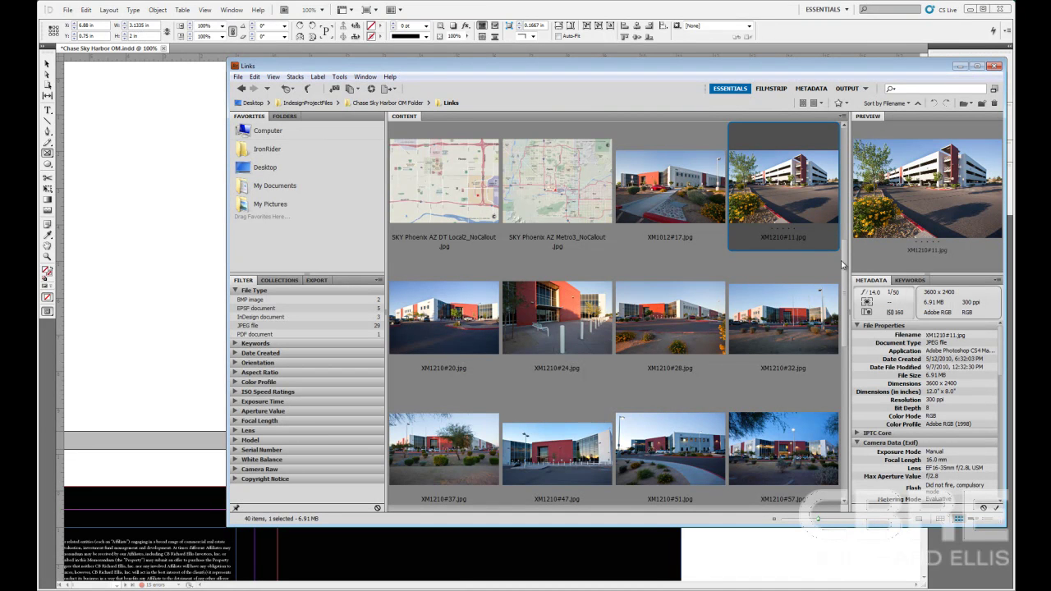
left_click(563, 341)
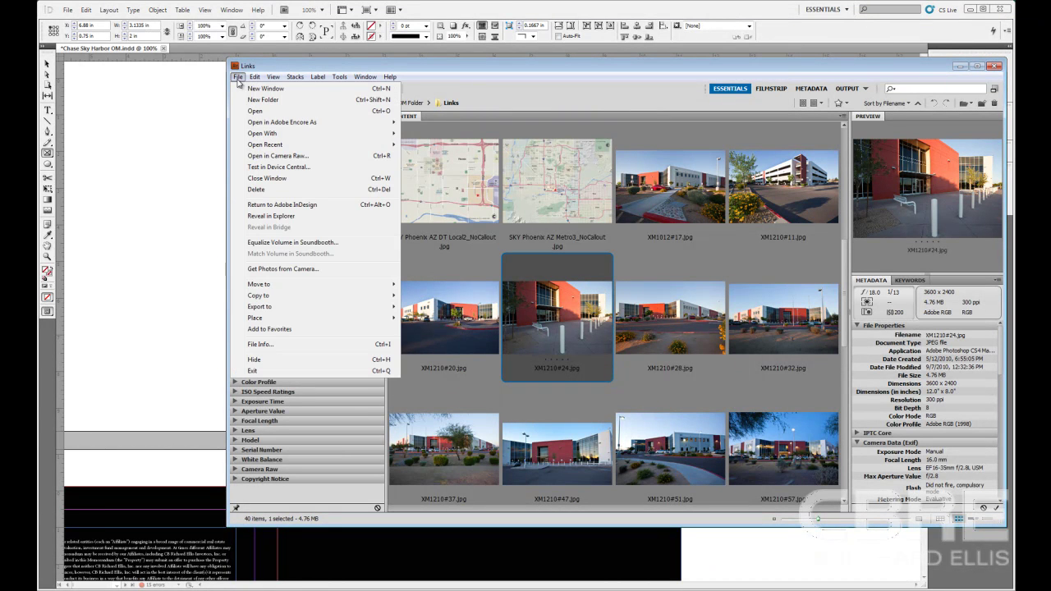
mouse_move(295, 318)
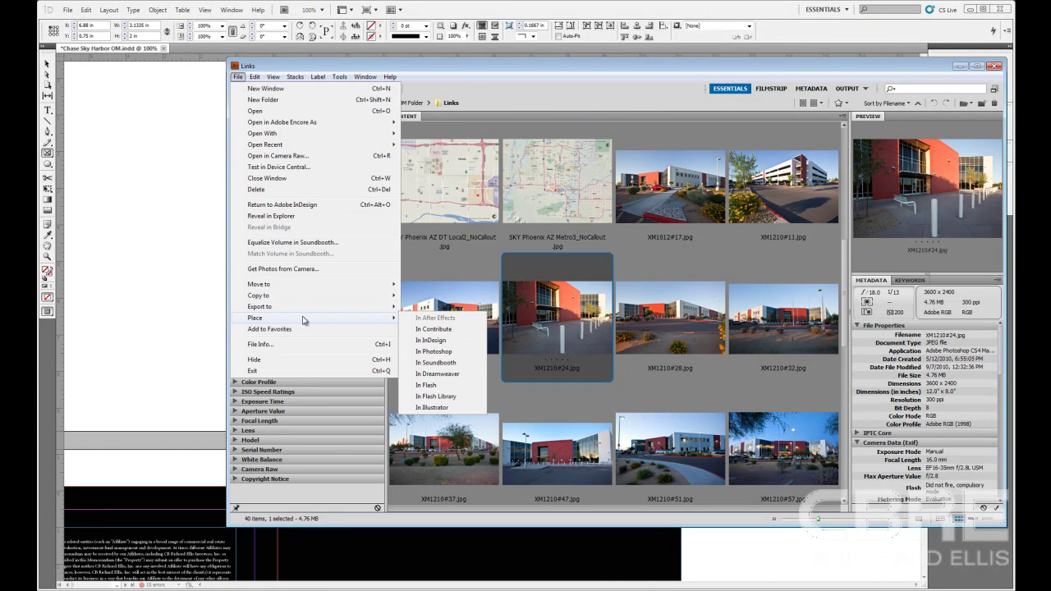
left_click(442, 341)
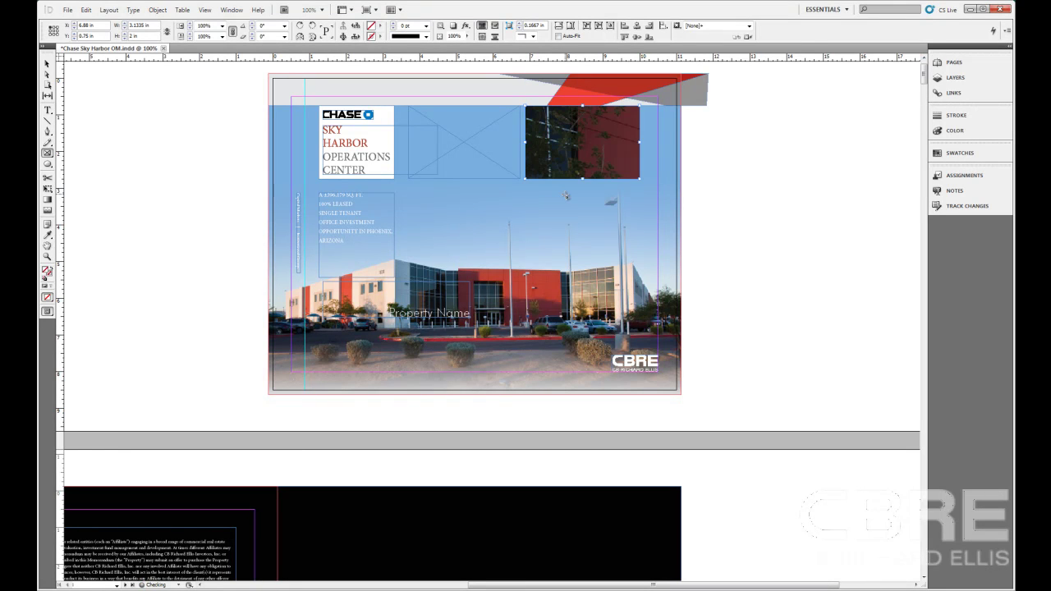
Scale XM1210#24.jpg to the top-right frame with Fitting > Fit Content to Frame
right_click(580, 154)
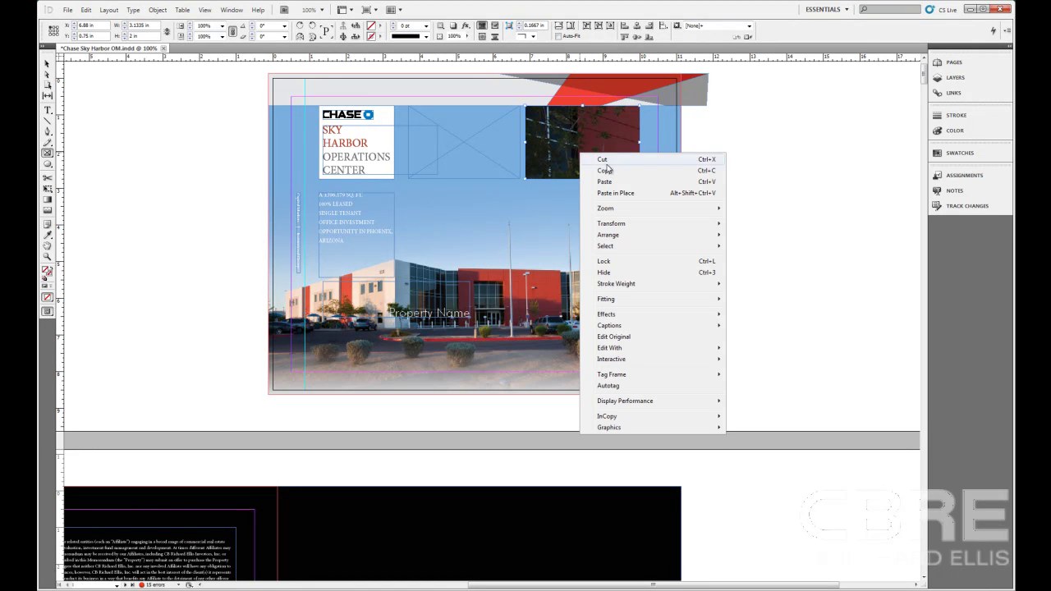
mouse_move(652, 300)
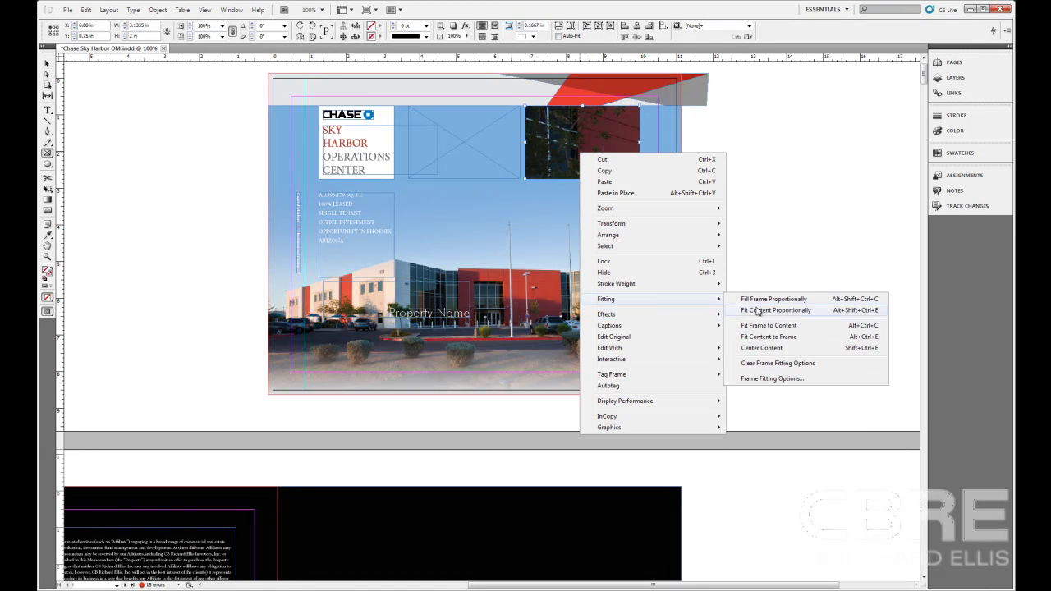
left_click(770, 338)
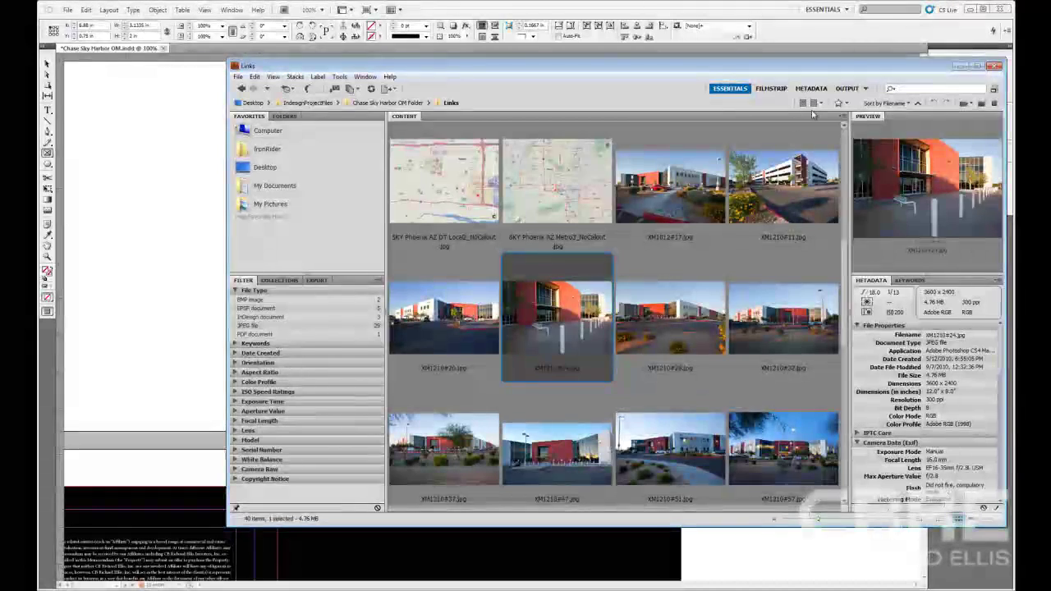
Move the Links window aside and drag XM1210#11.jpg onto the cover's empty top-left frame
left_click_drag(693, 73, 761, 264)
left_click(824, 349)
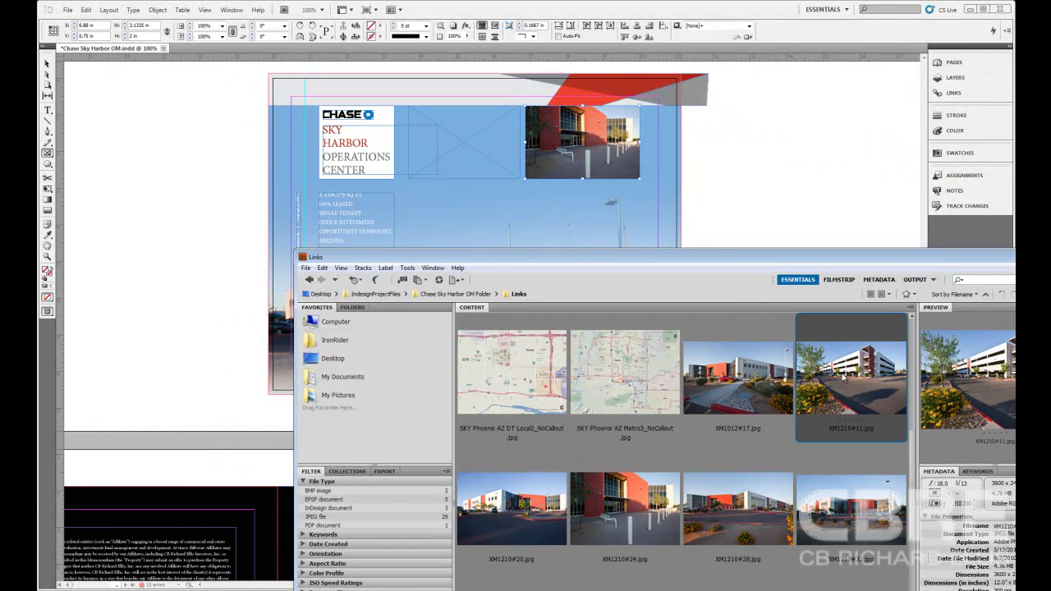
left_click_drag(824, 349, 470, 145)
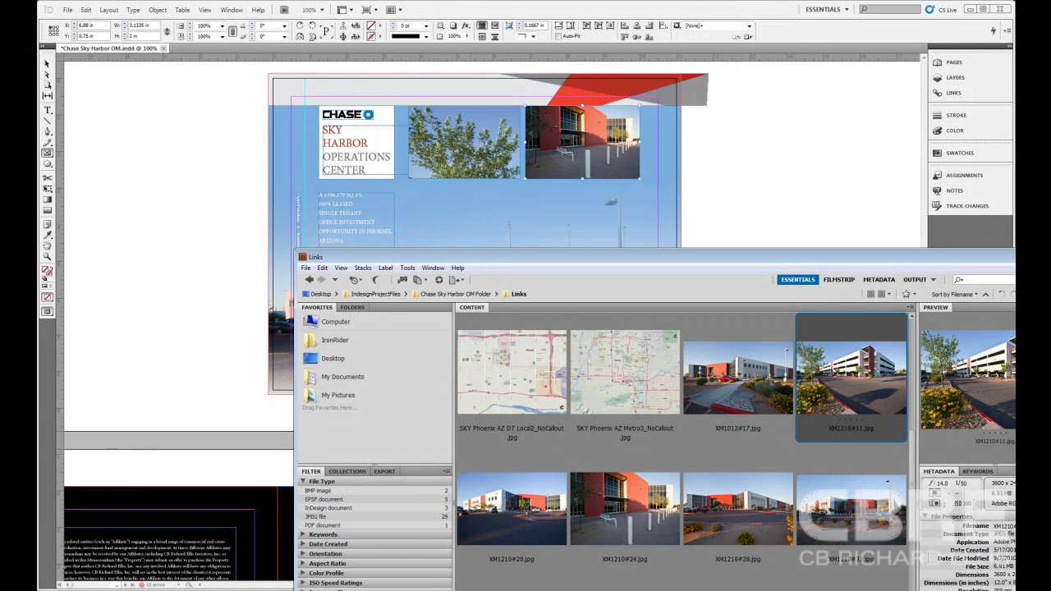
Attempt to fit the dropped photo, then dismiss the stray rectangle size prompt
right_click(470, 146)
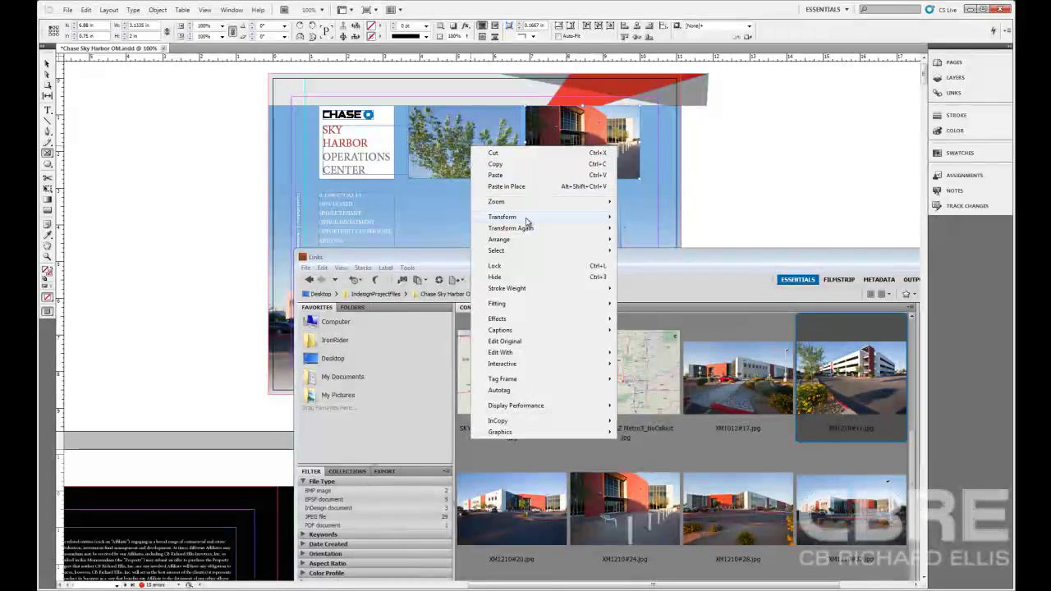
mouse_move(538, 305)
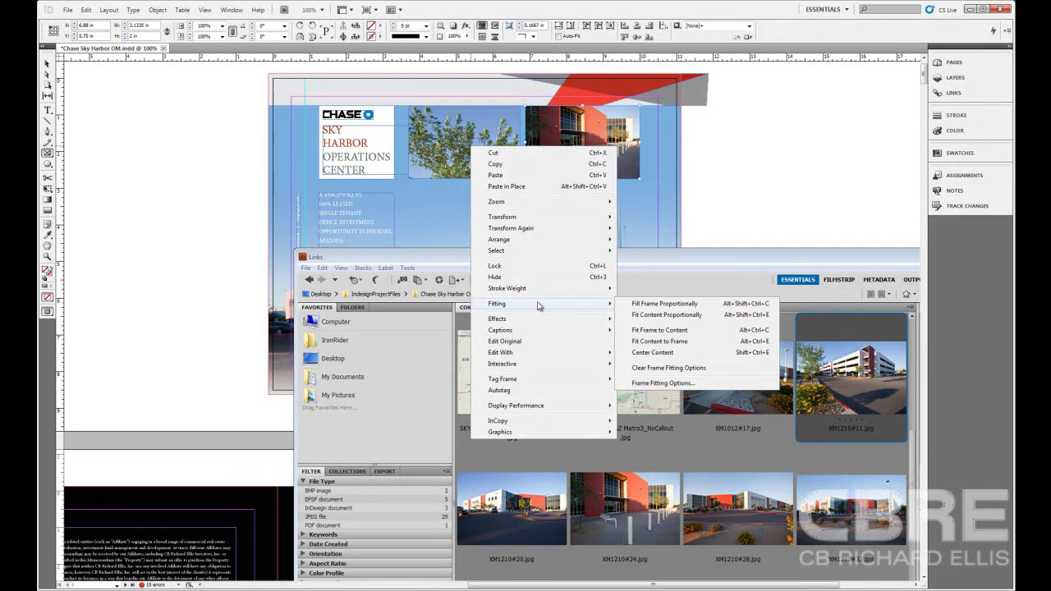
left_click(689, 341)
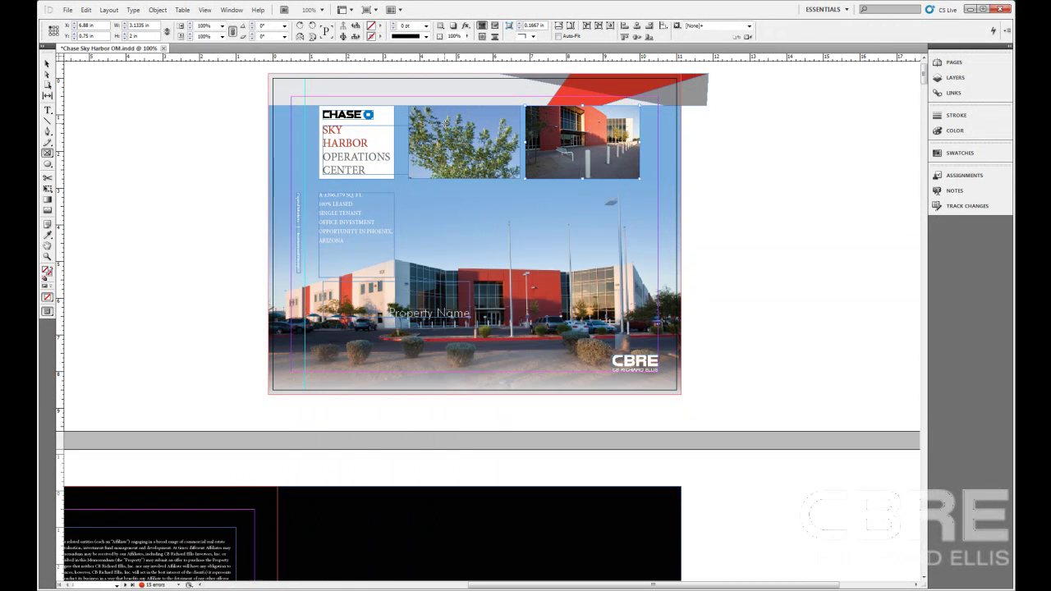
right_click(445, 143)
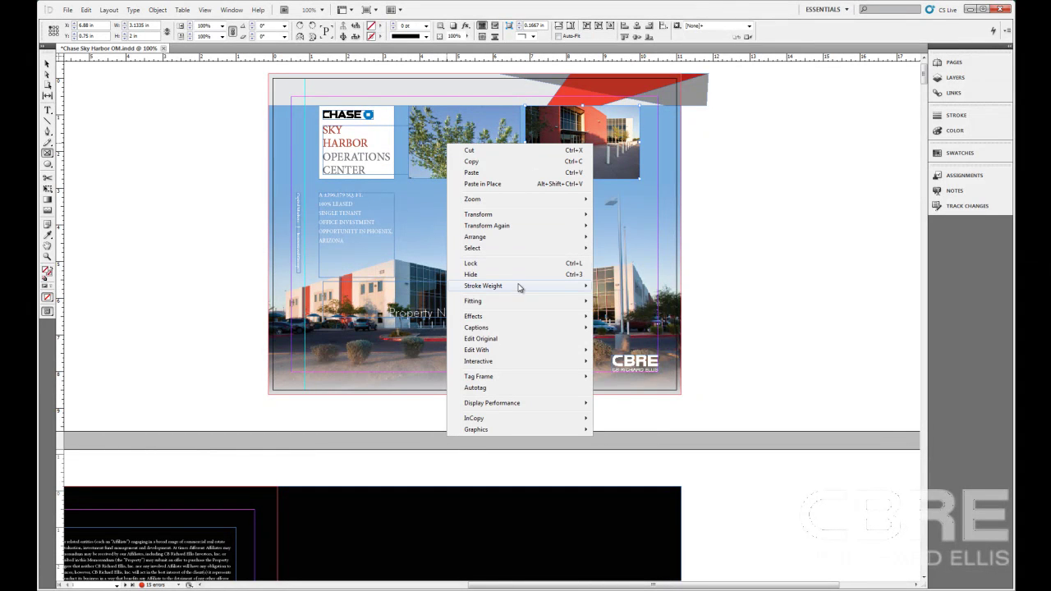
left_click(441, 138)
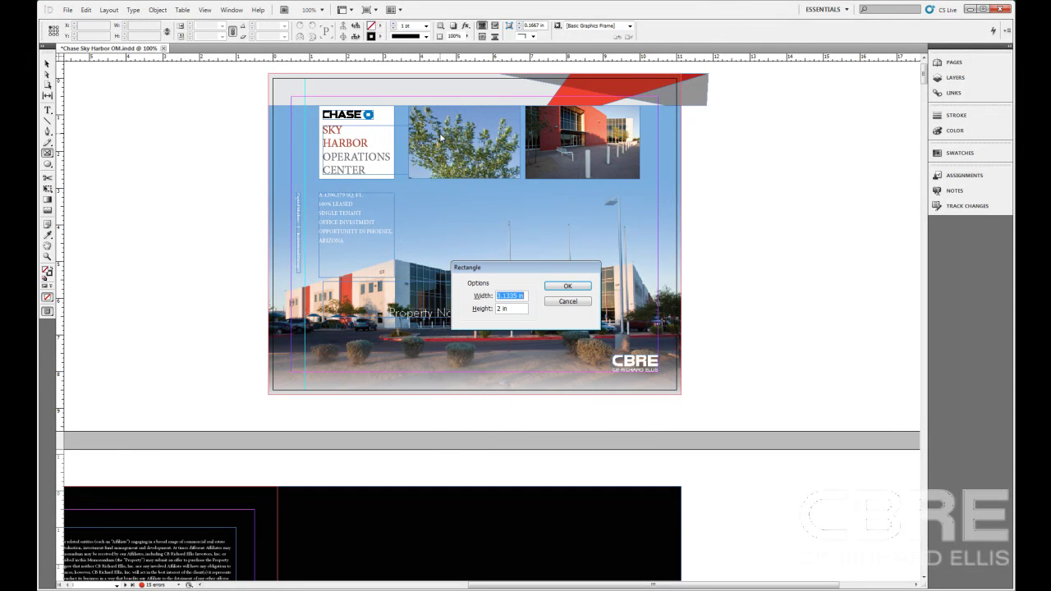
left_click(586, 303)
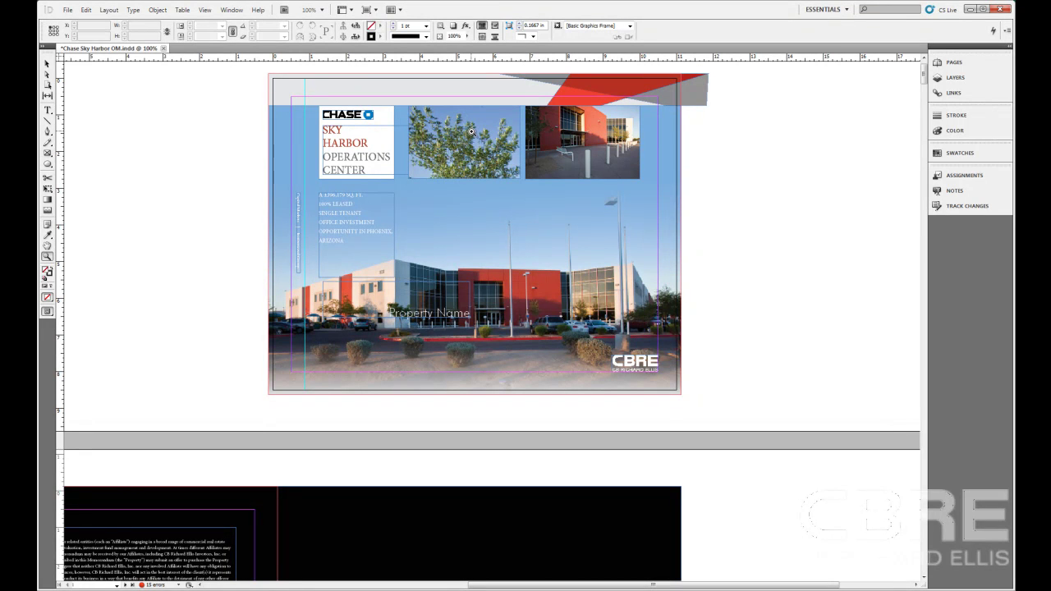
Select the top-left frame with the Selection tool and Fit Content to Frame for XM1210#11.jpg
key("a")
left_click(47, 64)
left_click(448, 169)
right_click(448, 169)
mouse_move(530, 326)
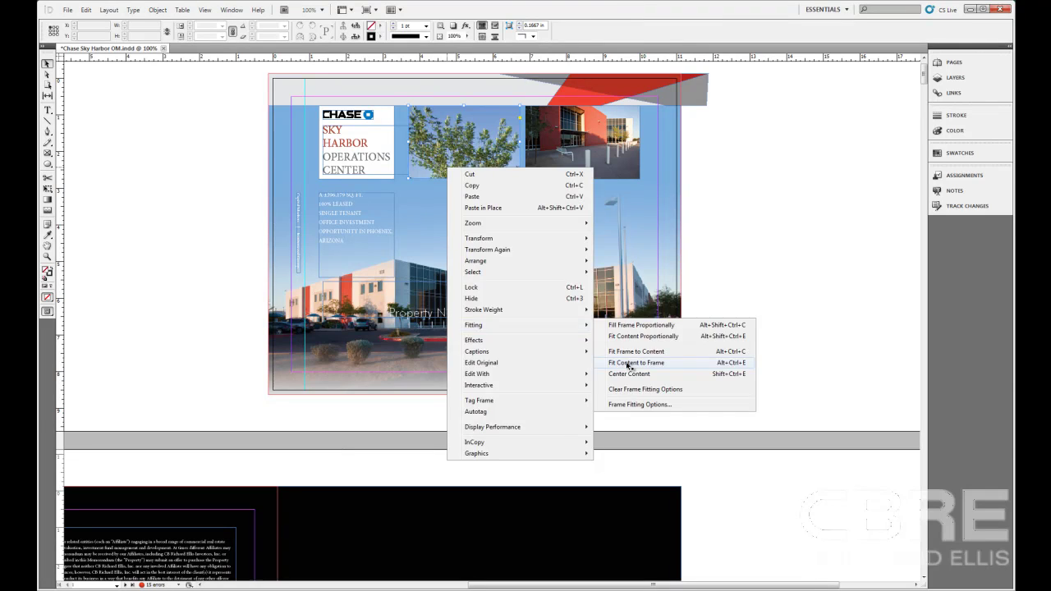
left_click(632, 363)
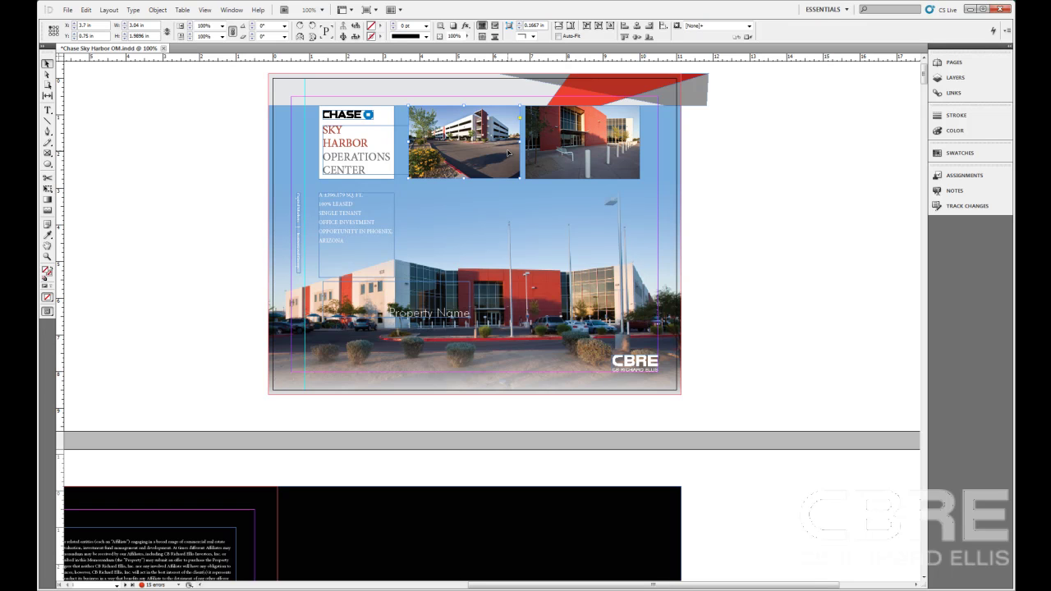
Open the Mini Bridge panel from the Window menu
left_click(232, 10)
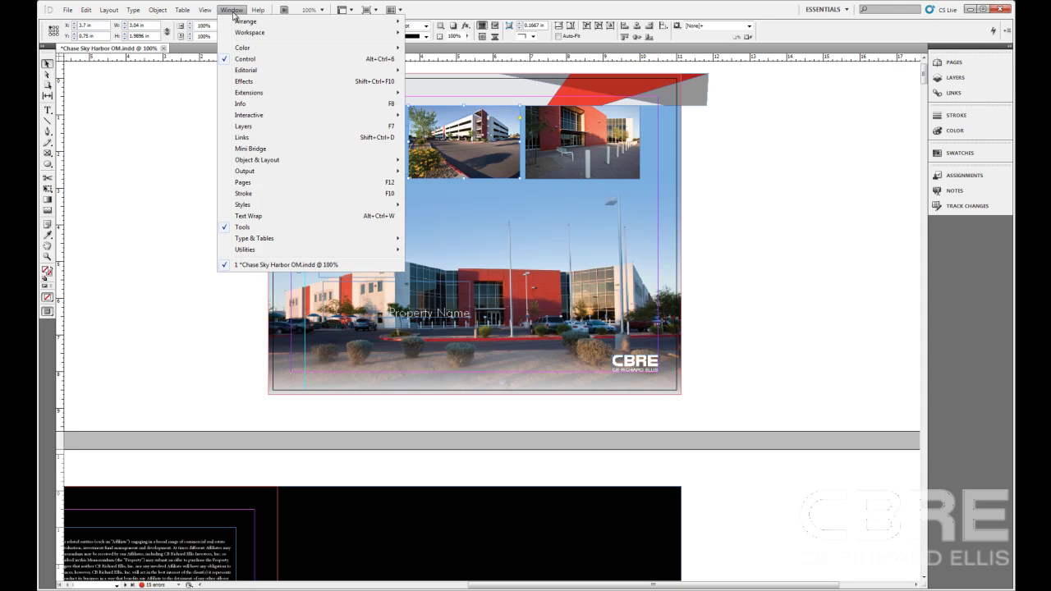
left_click(283, 149)
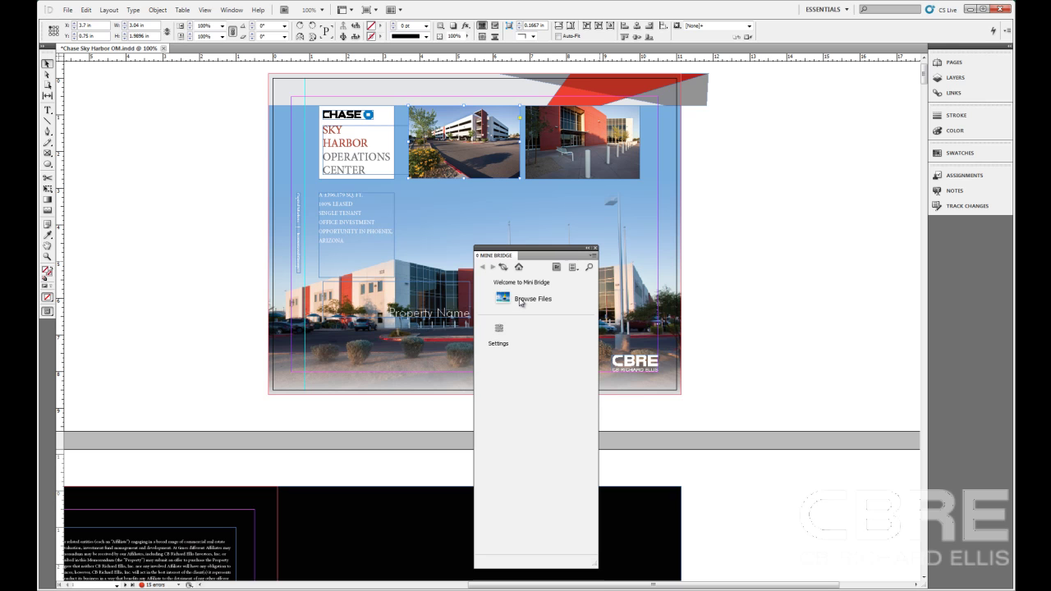
Browse Mini Bridge into IndesignProjectFiles and then Chase Sky Harbor OM Folder
left_click(520, 300)
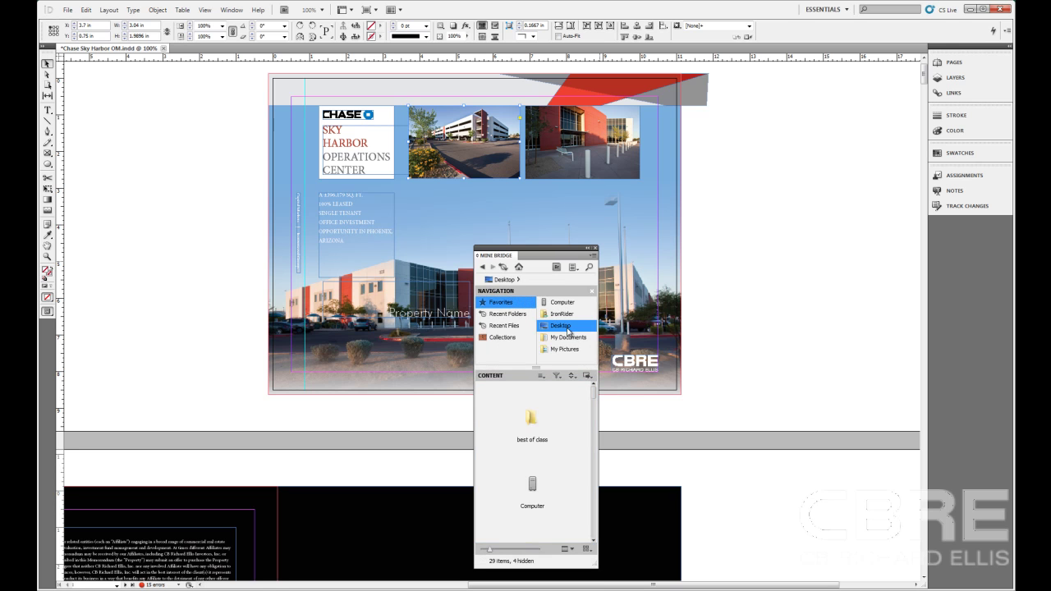
scroll(596, 403, "down", 1)
left_click_drag(596, 403, 595, 421)
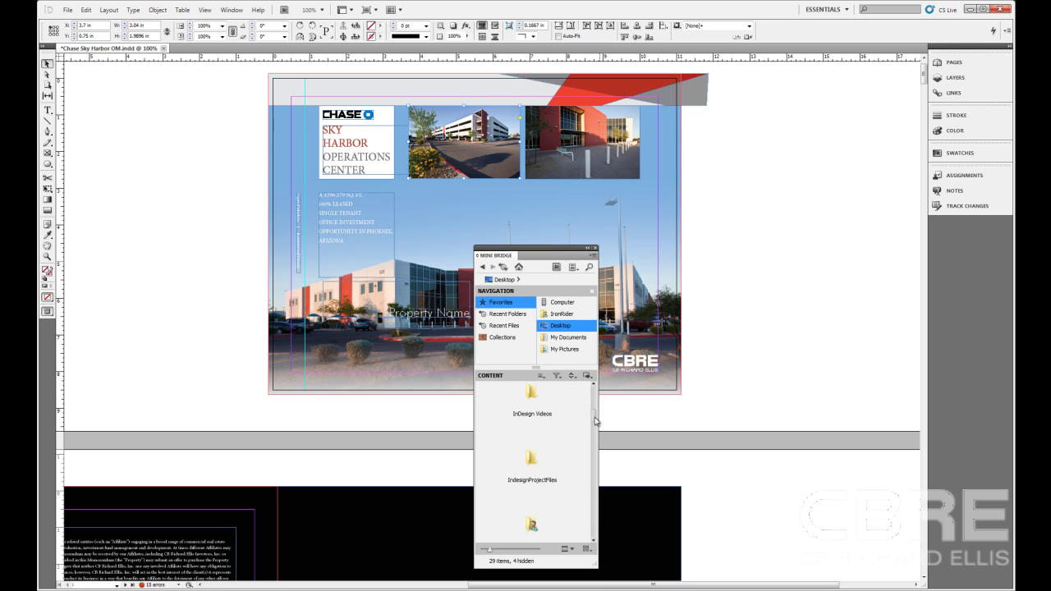
double_click(538, 462)
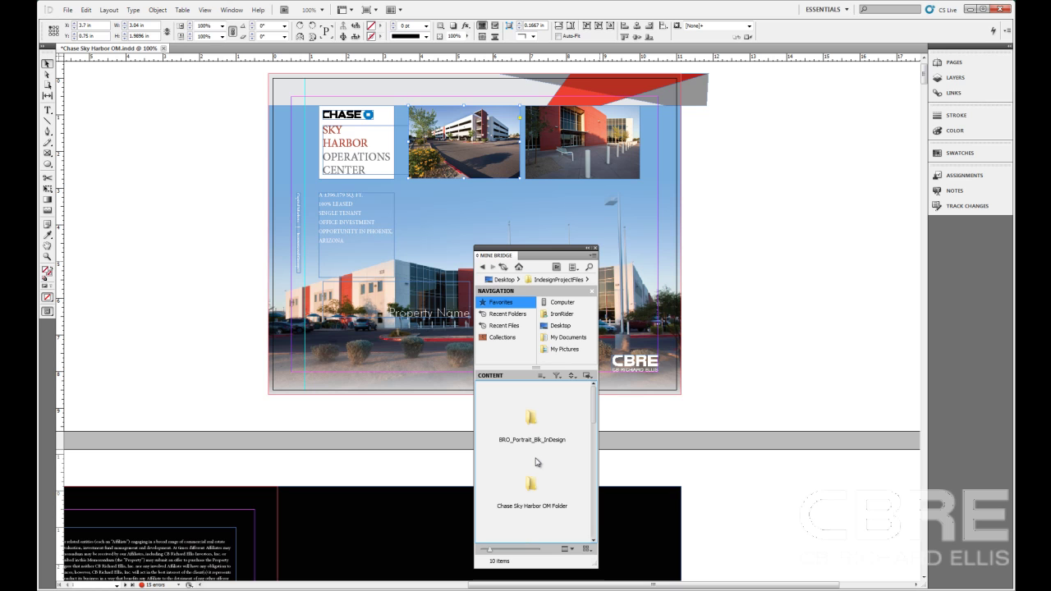
double_click(534, 489)
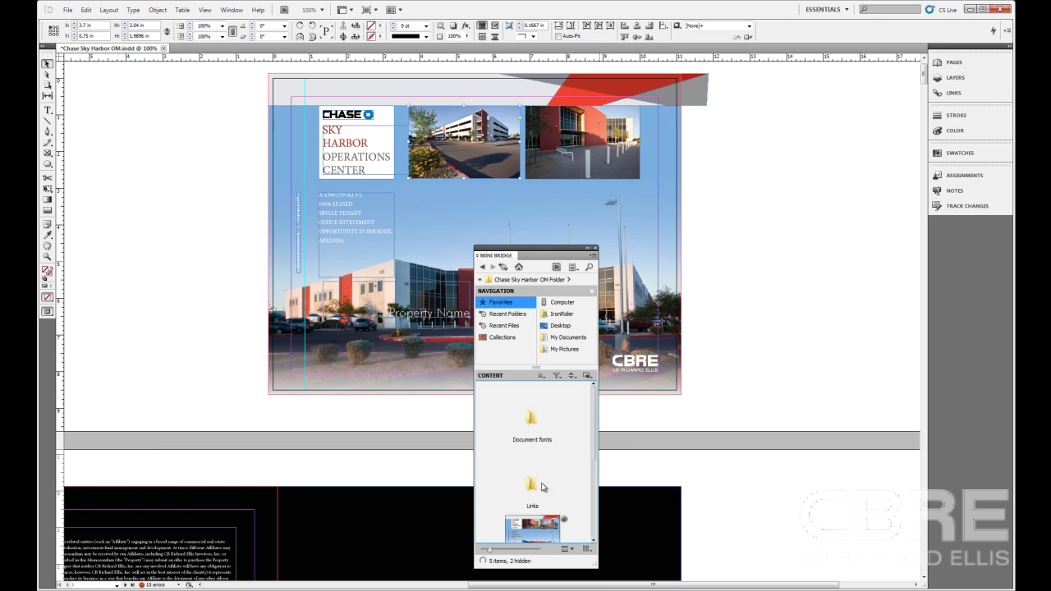
Widen the Mini Bridge panel and open the Links folder with its 40 images
left_click_drag(598, 566, 771, 492)
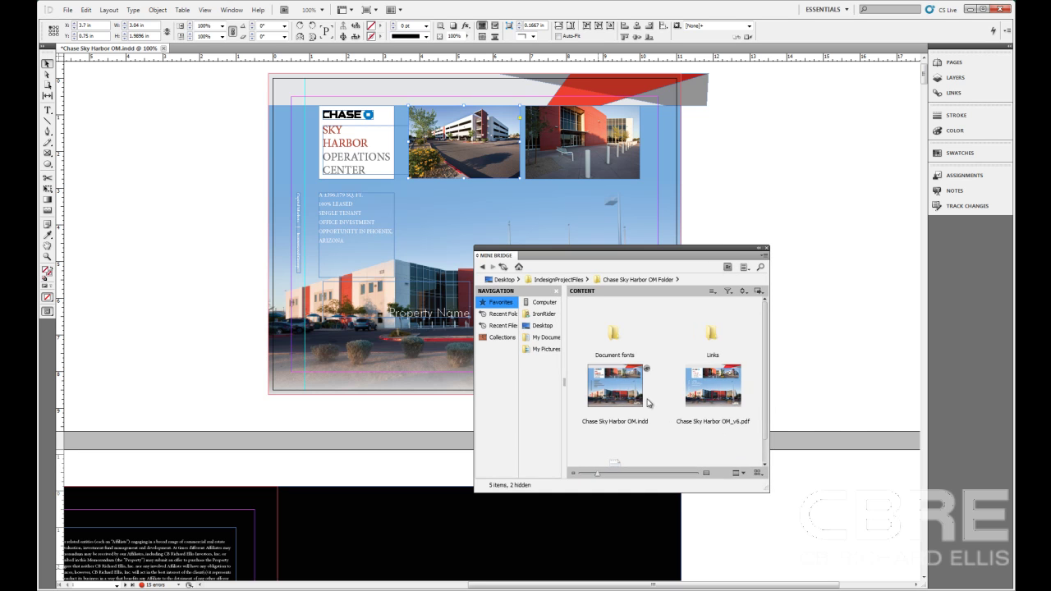
left_click_drag(607, 367, 571, 365)
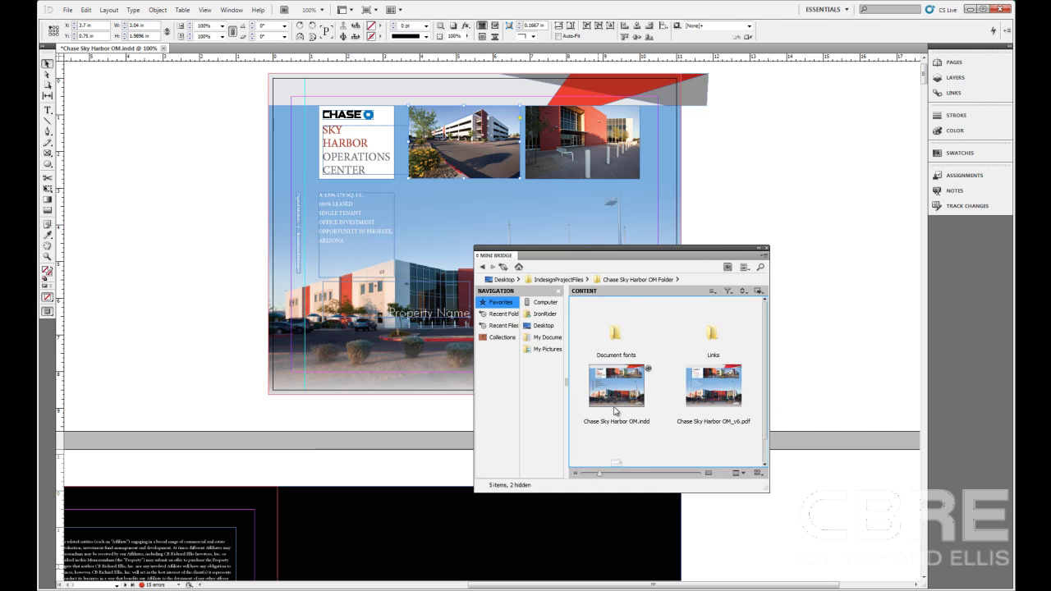
double_click(712, 333)
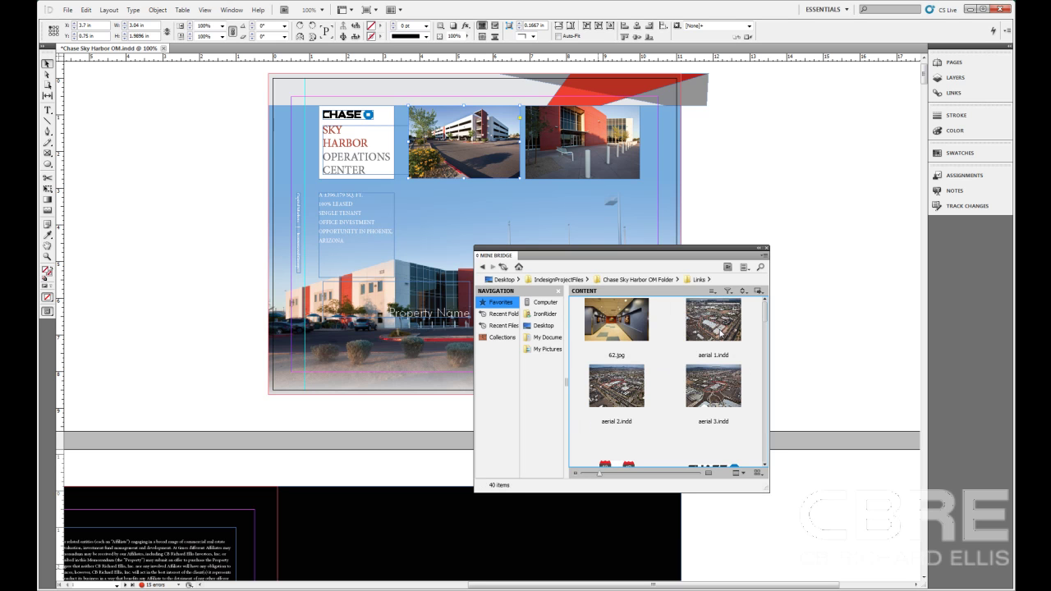
double_click(624, 248)
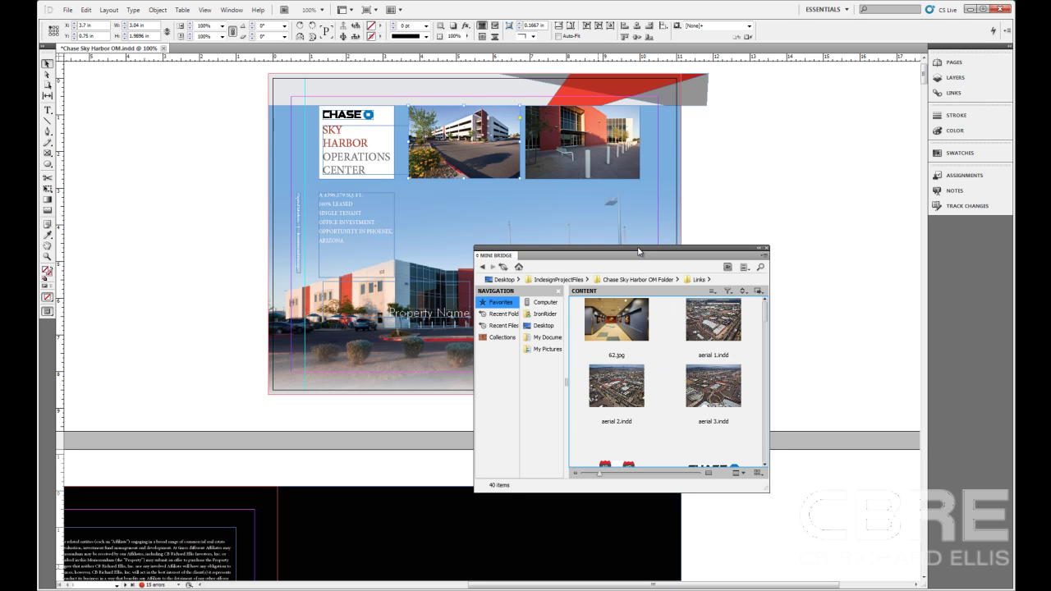
double_click(747, 253)
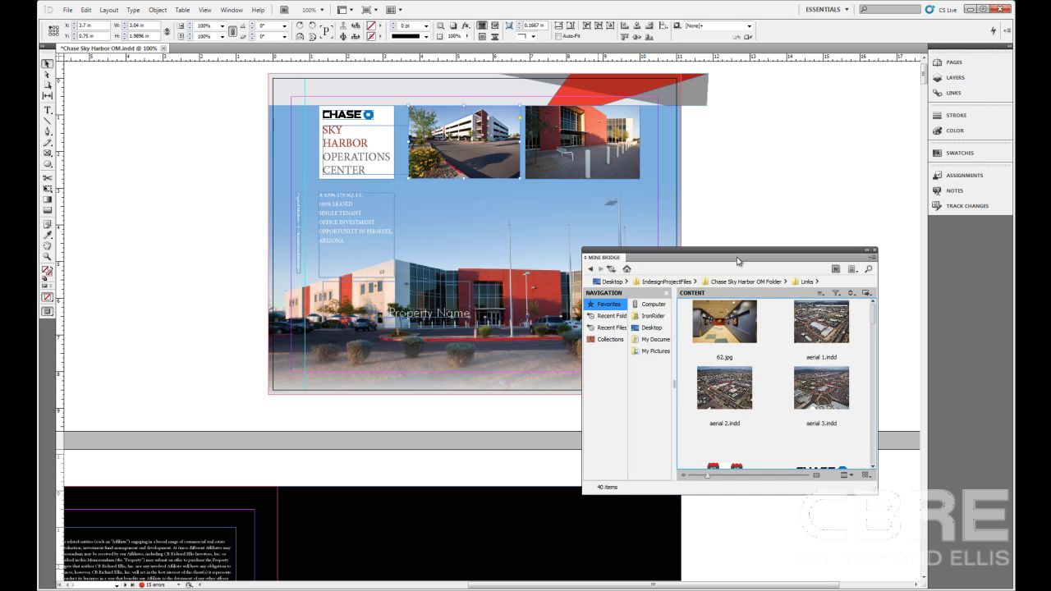
Test-drop 62.jpg on the pasteboard, delete it, and enlarge the Mini Bridge thumbnails
left_click(721, 327)
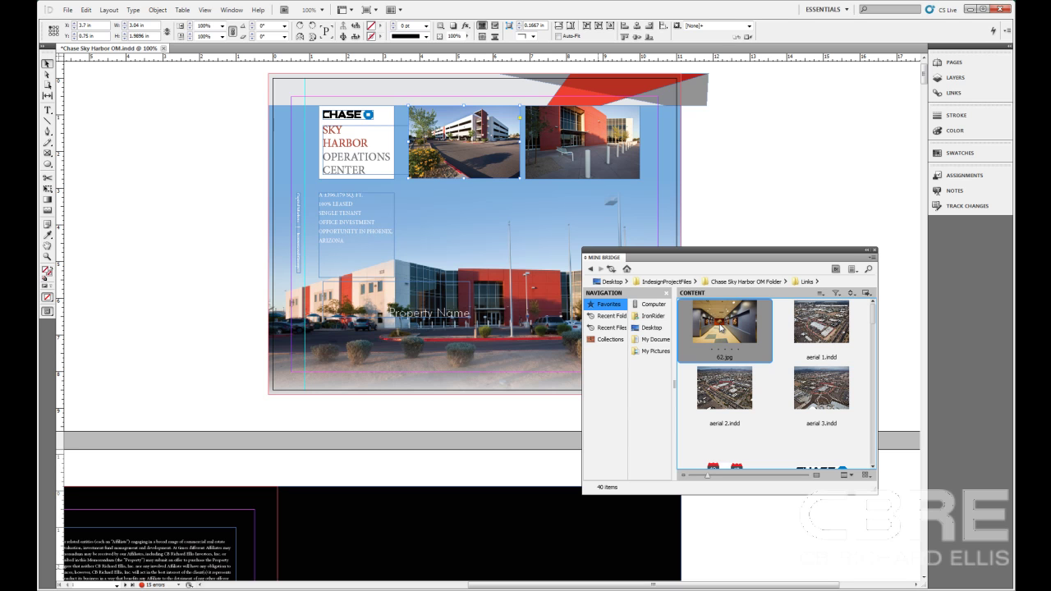
left_click_drag(721, 327, 176, 232)
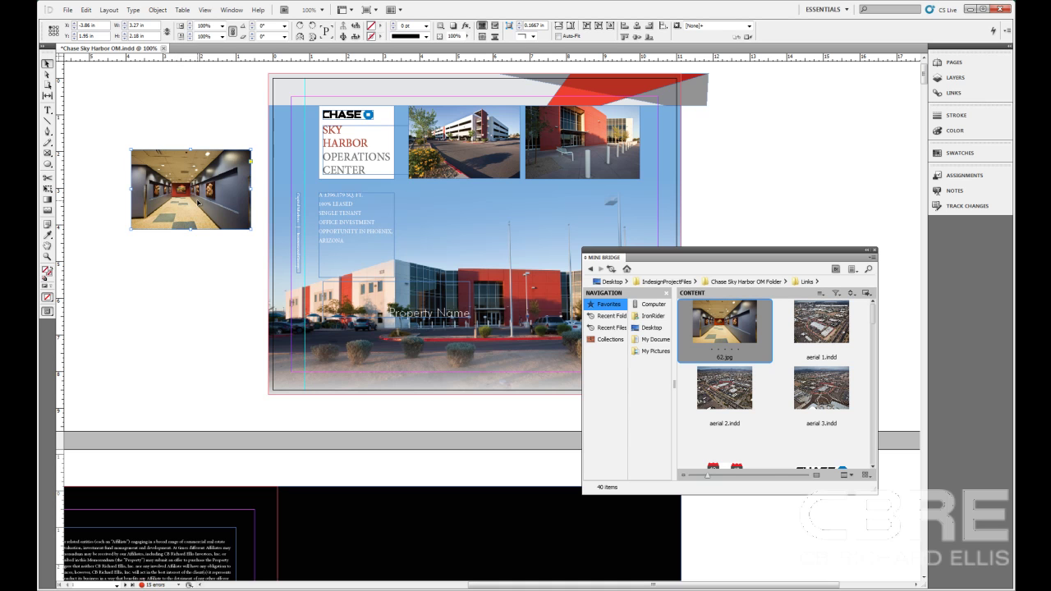
key("Delete")
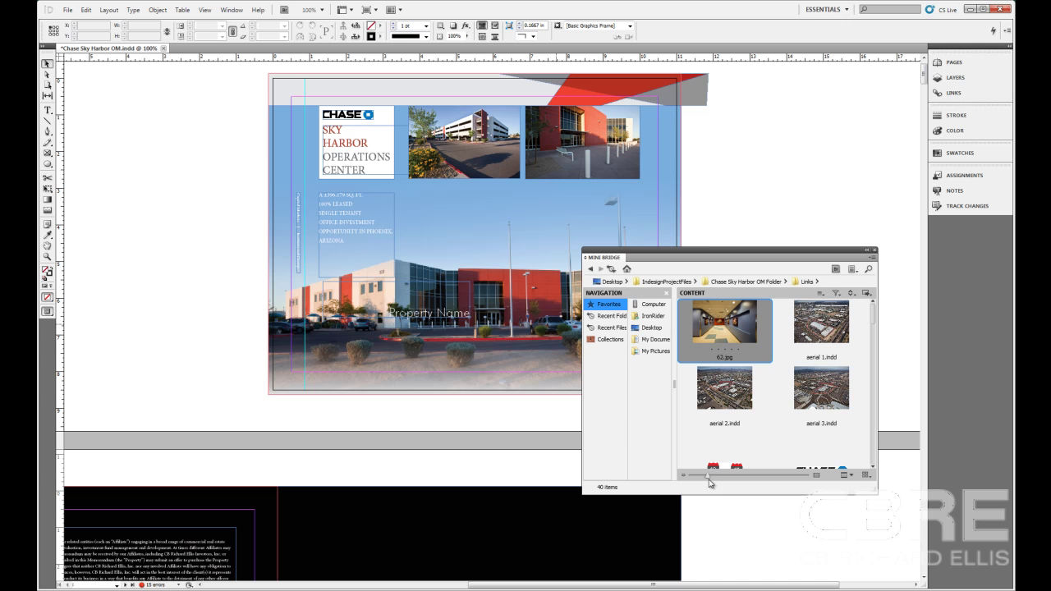
mouse_move(709, 481)
left_mouse_down()
mouse_move(732, 479)
mouse_move(698, 480)
left_mouse_up()
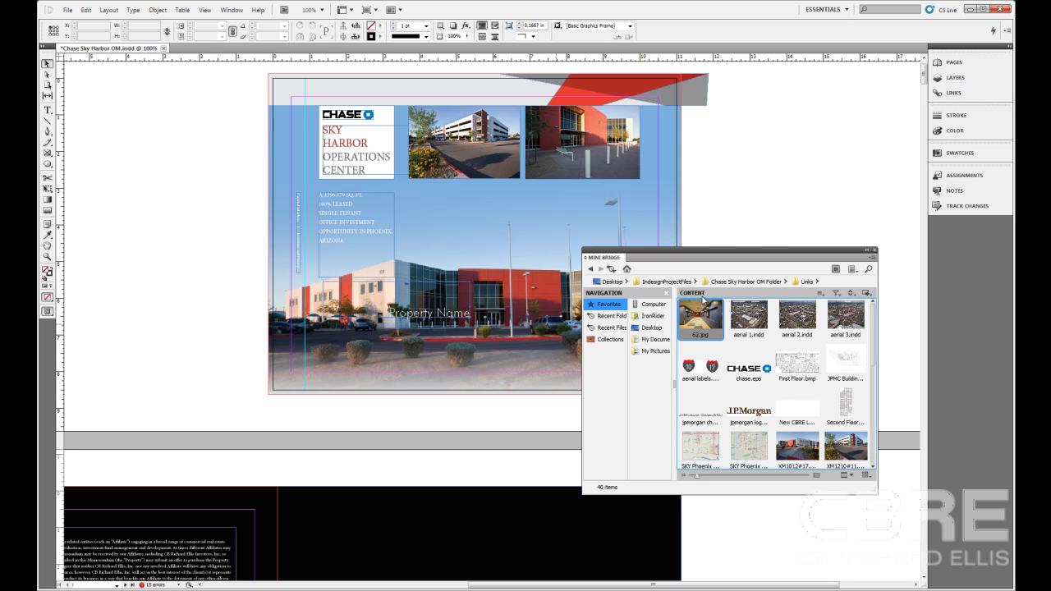
Collapse the floating Mini Bridge panel into the right-hand dock as an icon
double_click(659, 261)
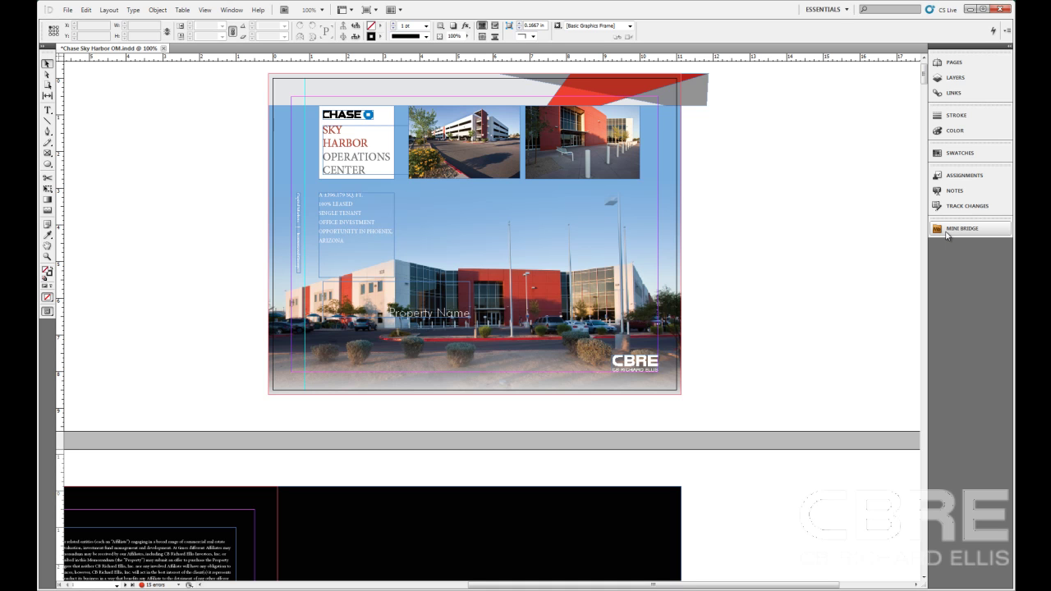
In Mini Bridge, choose aerial 2.indd and dismiss the Missing Fonts and missing-links alerts
left_click(947, 235)
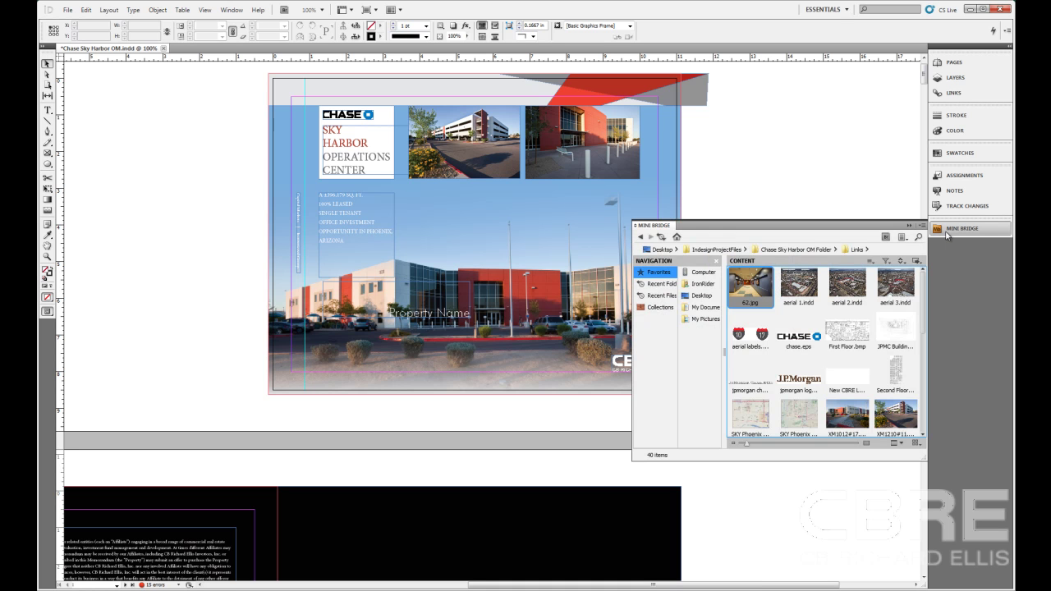
left_click(850, 293)
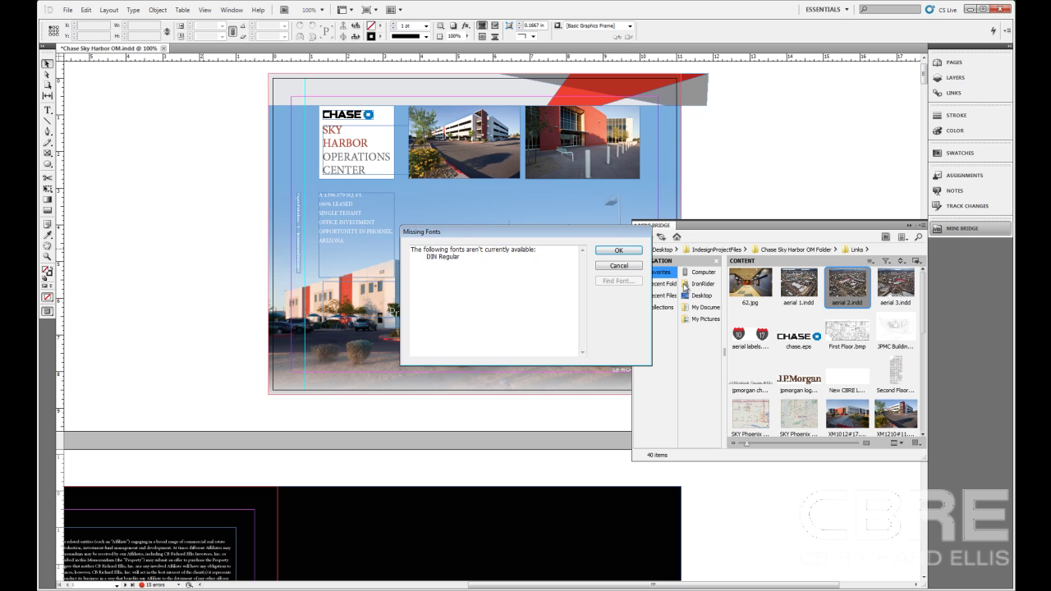
left_click(620, 249)
left_click(570, 333)
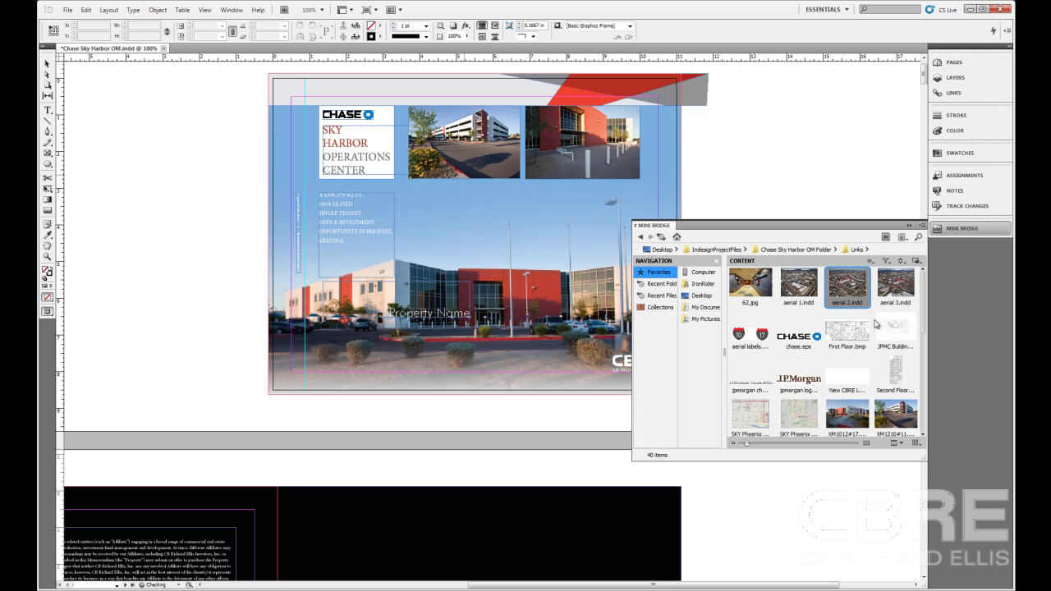
Drag the XM1210 building photo from the Links folder onto the pasteboard right of the page
left_click(908, 335)
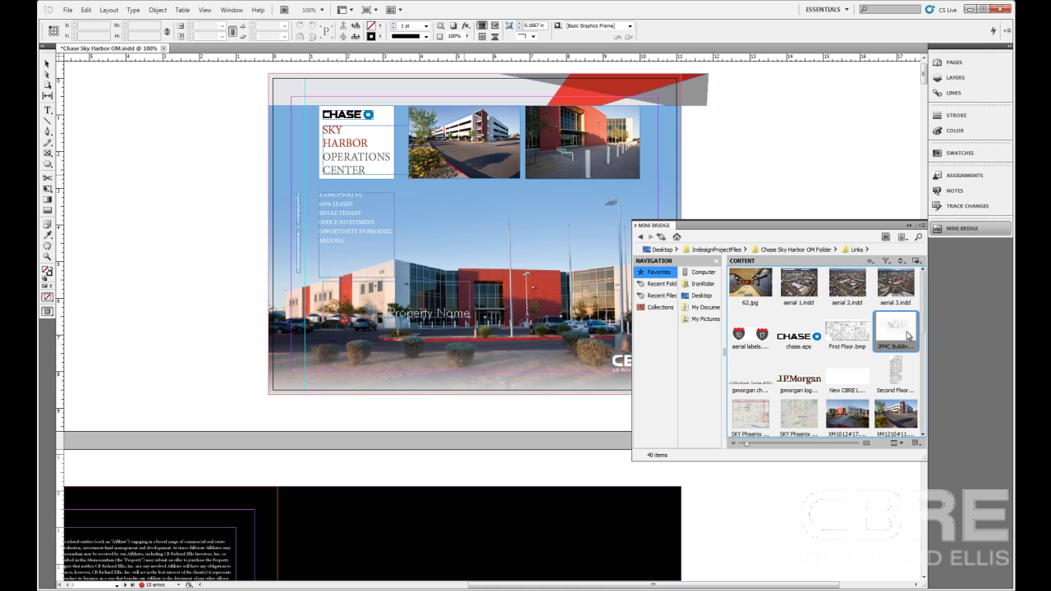
left_click(902, 412)
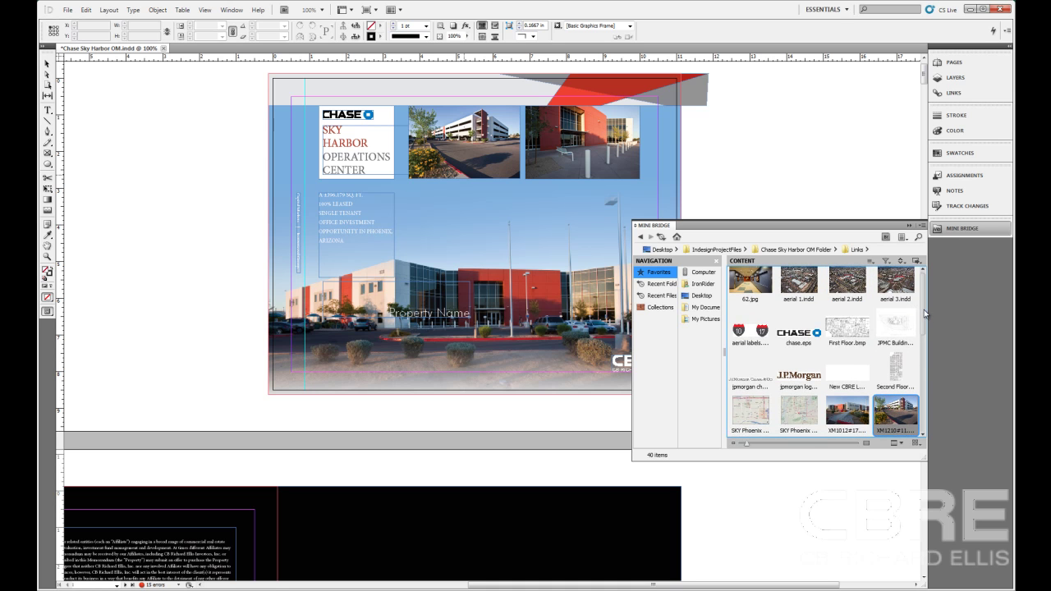
left_click(908, 225)
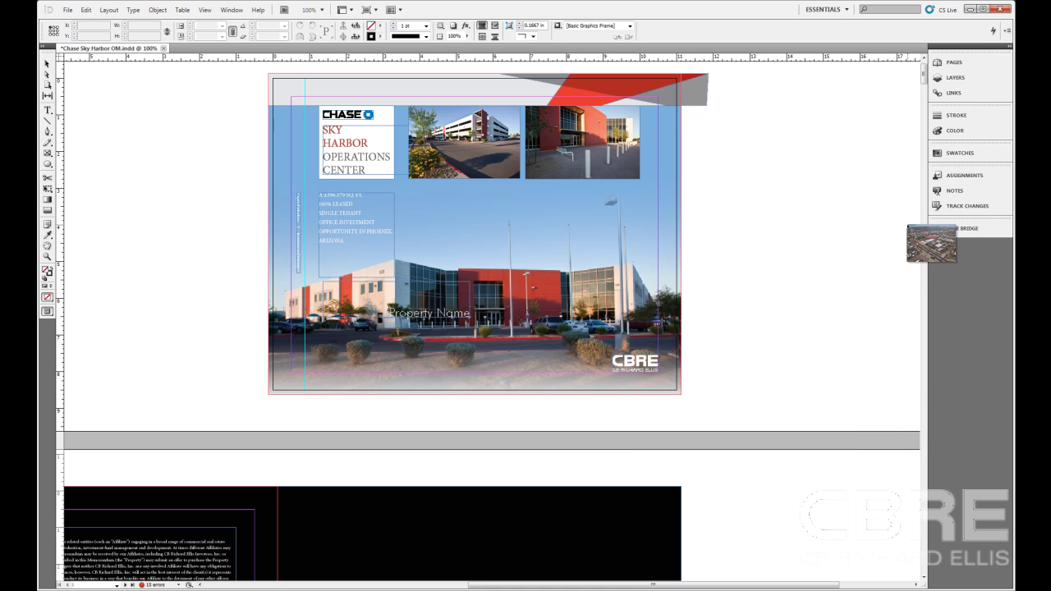
left_click_drag(908, 227, 780, 283)
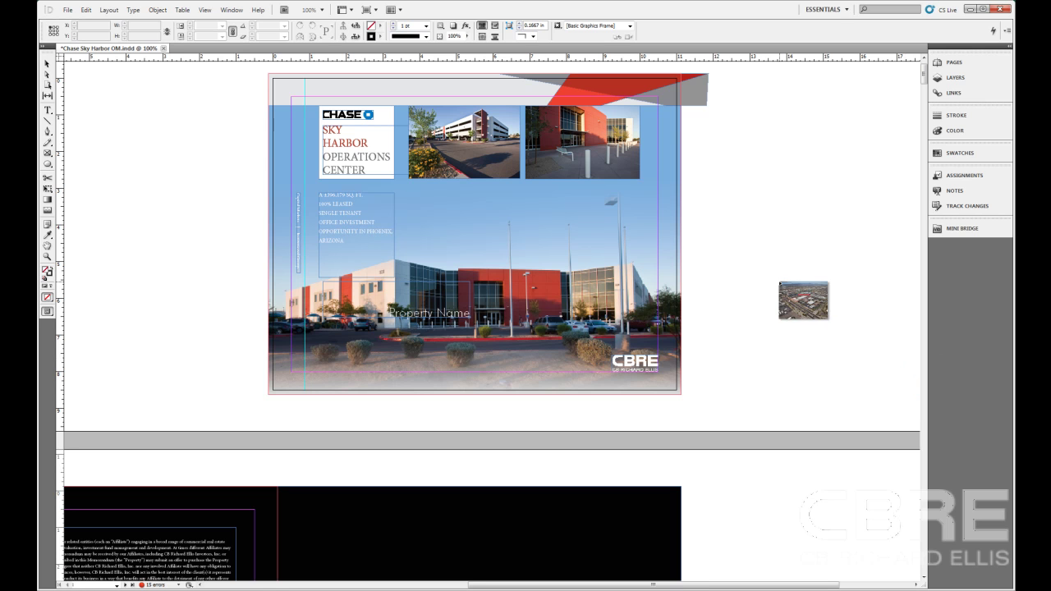